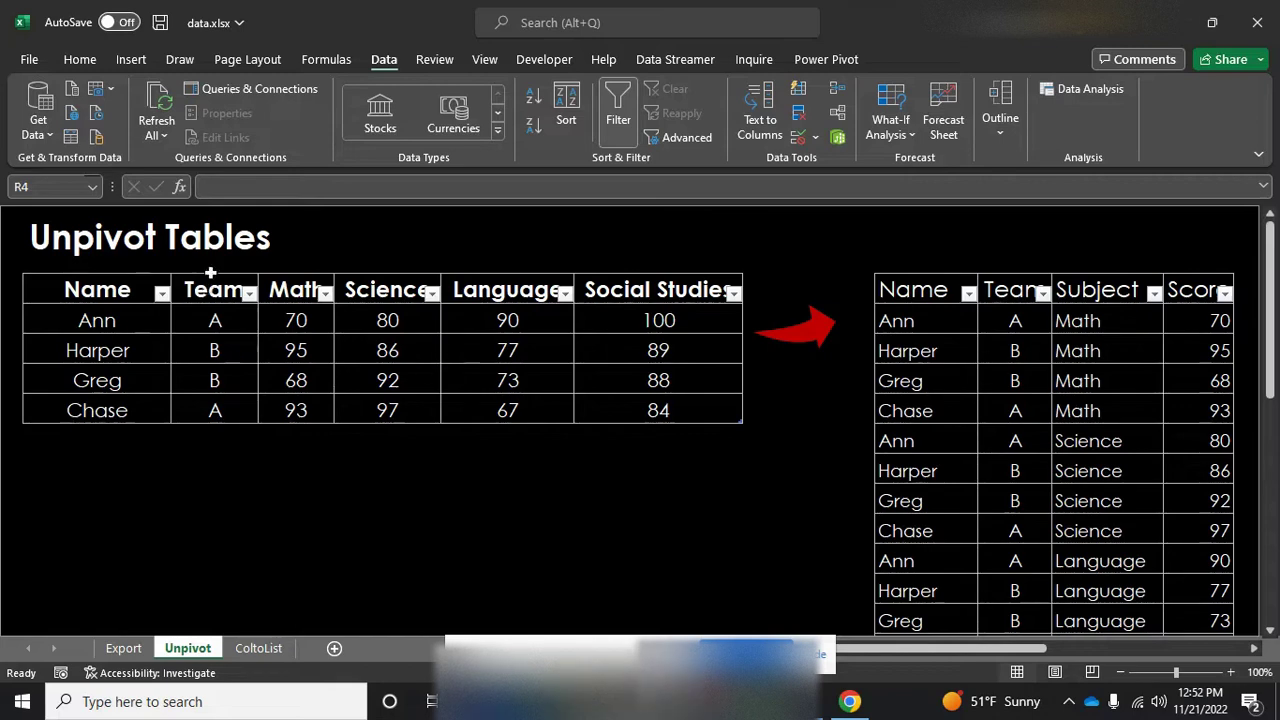
pyautogui.click(310, 449)
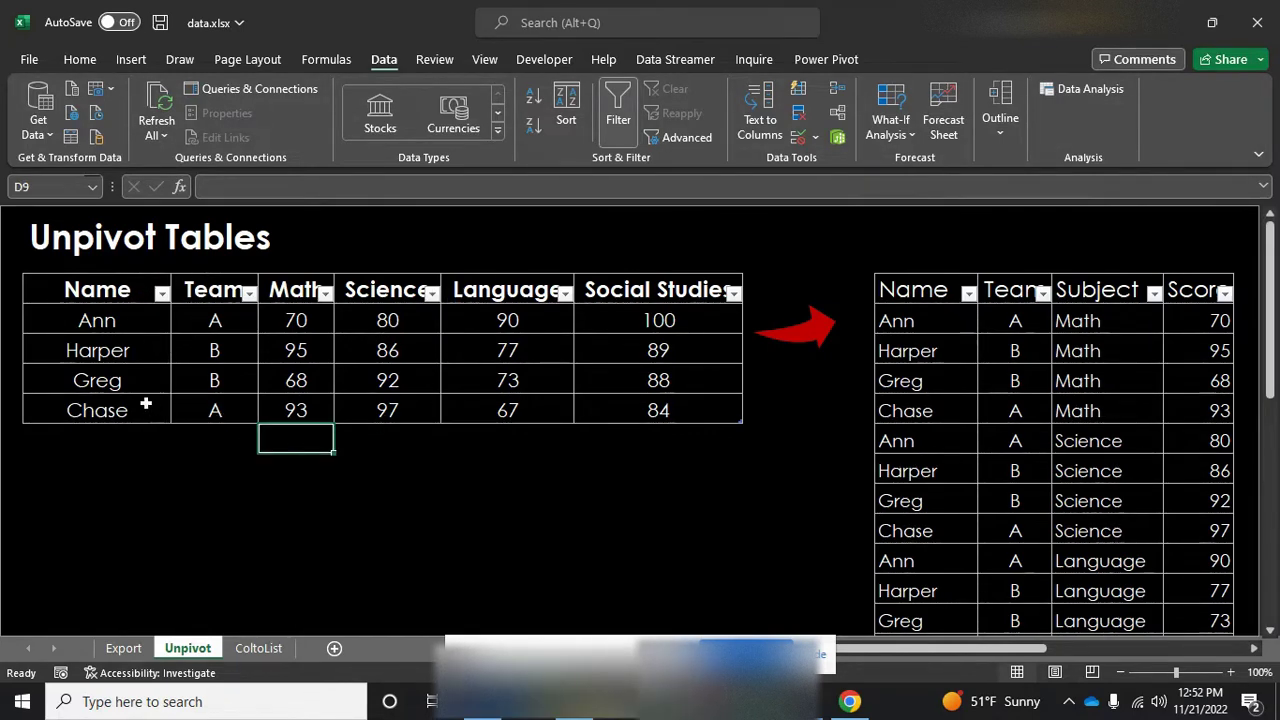
pyautogui.click(121, 300)
pyautogui.hotkey('shift', 'Down')
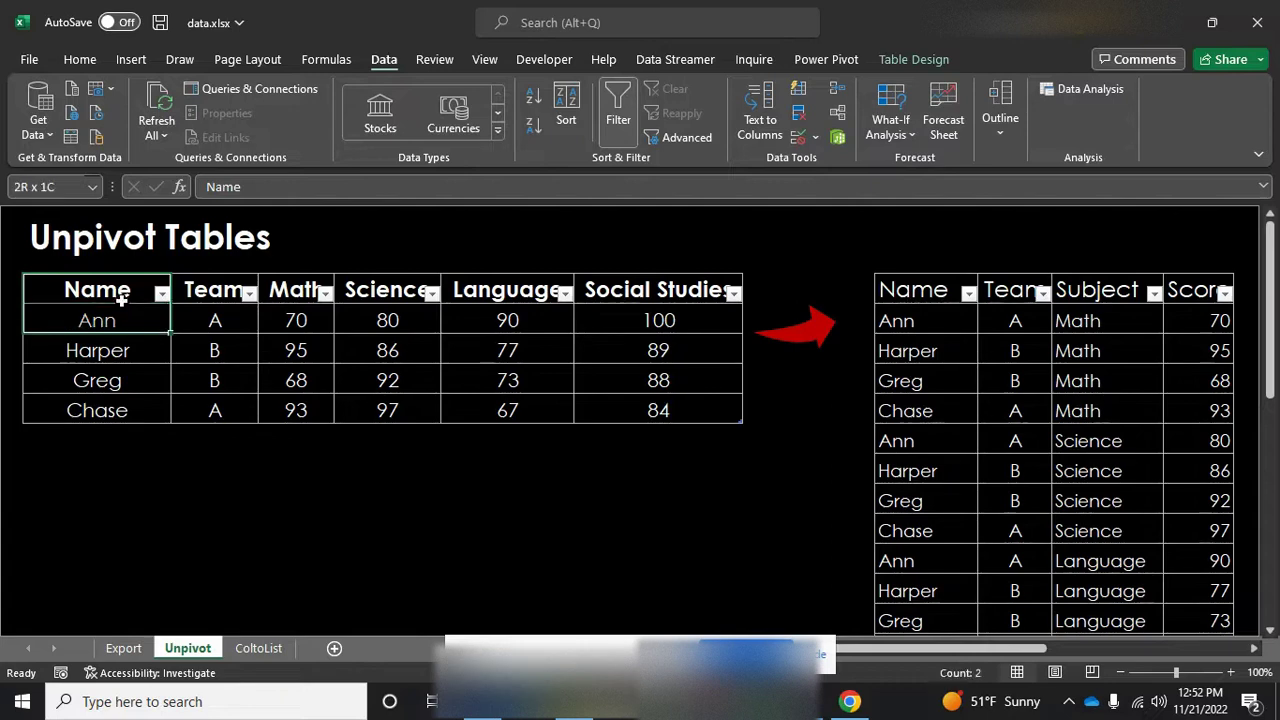
pyautogui.hotkey('shift', 'Right')
pyautogui.hotkey('shift', 'Right')
pyautogui.hotkey('shift', 'Right')
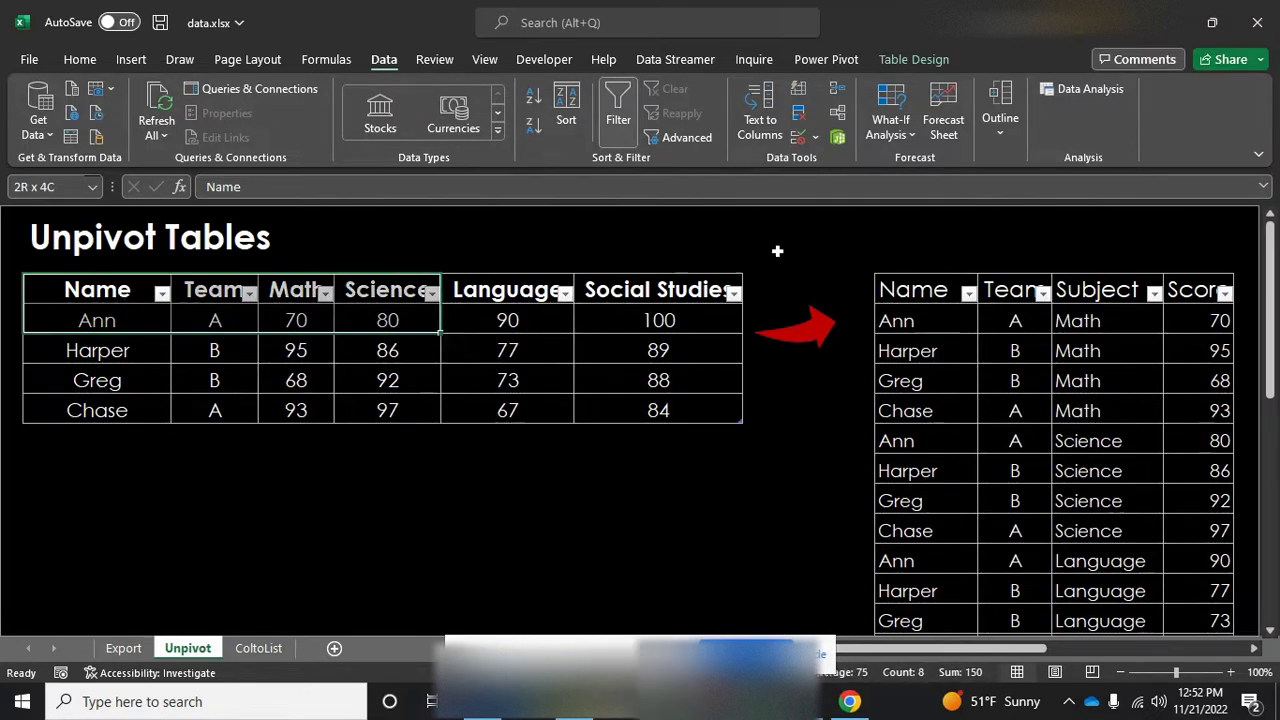
pyautogui.click(876, 254)
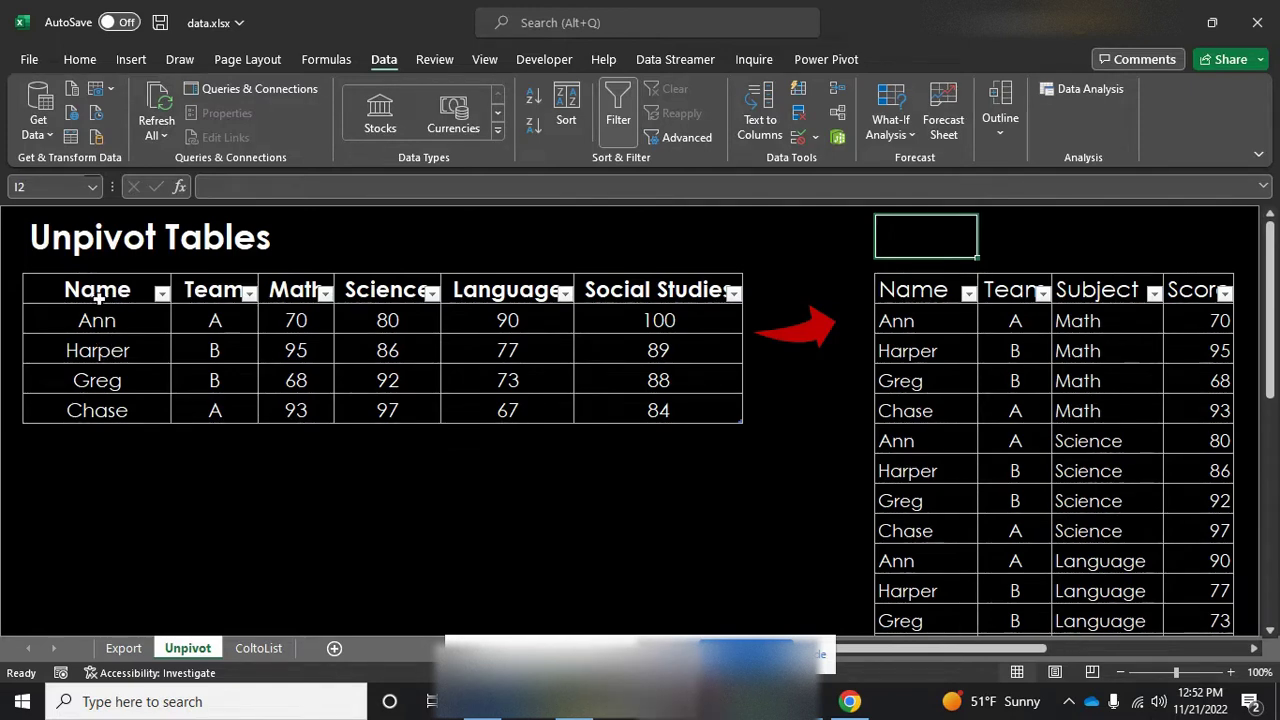
# Step: Open the wide score table with Name, Team and subject columns in the Power Query Editor
pyautogui.click(207, 376)
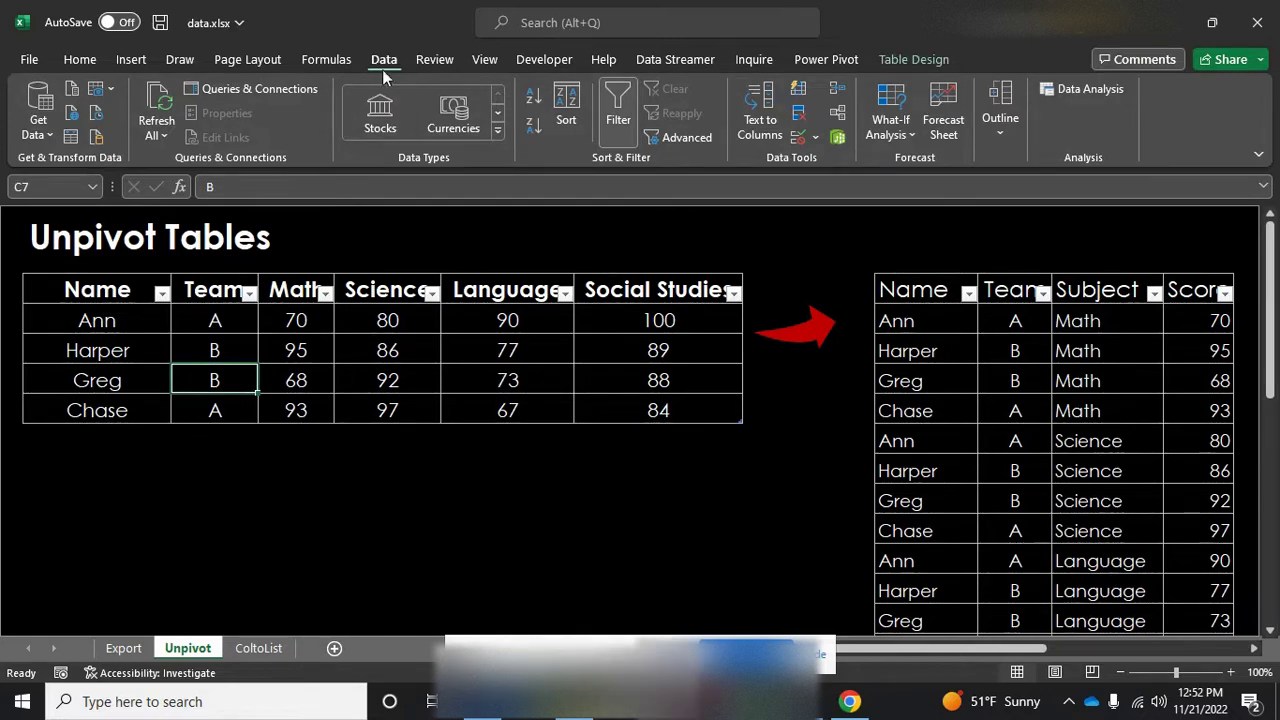
pyautogui.click(78, 140)
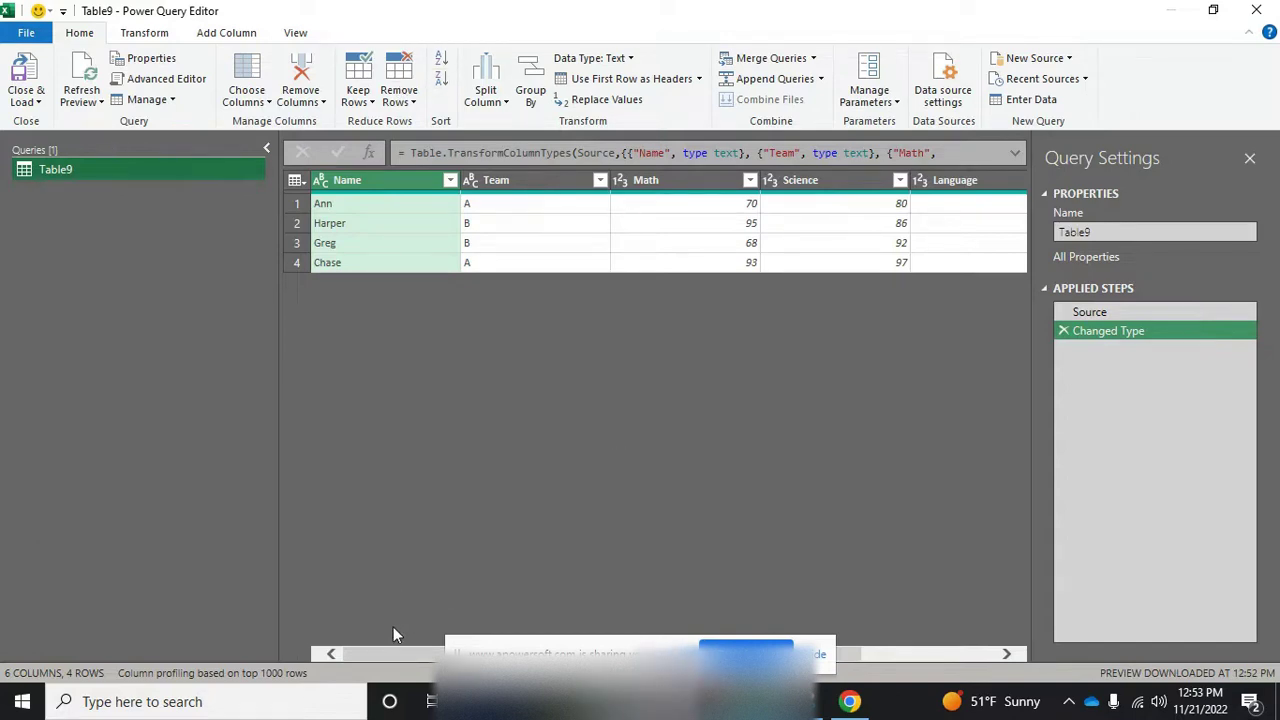
pyautogui.moveTo(388, 648); pyautogui.dragTo(499, 648)
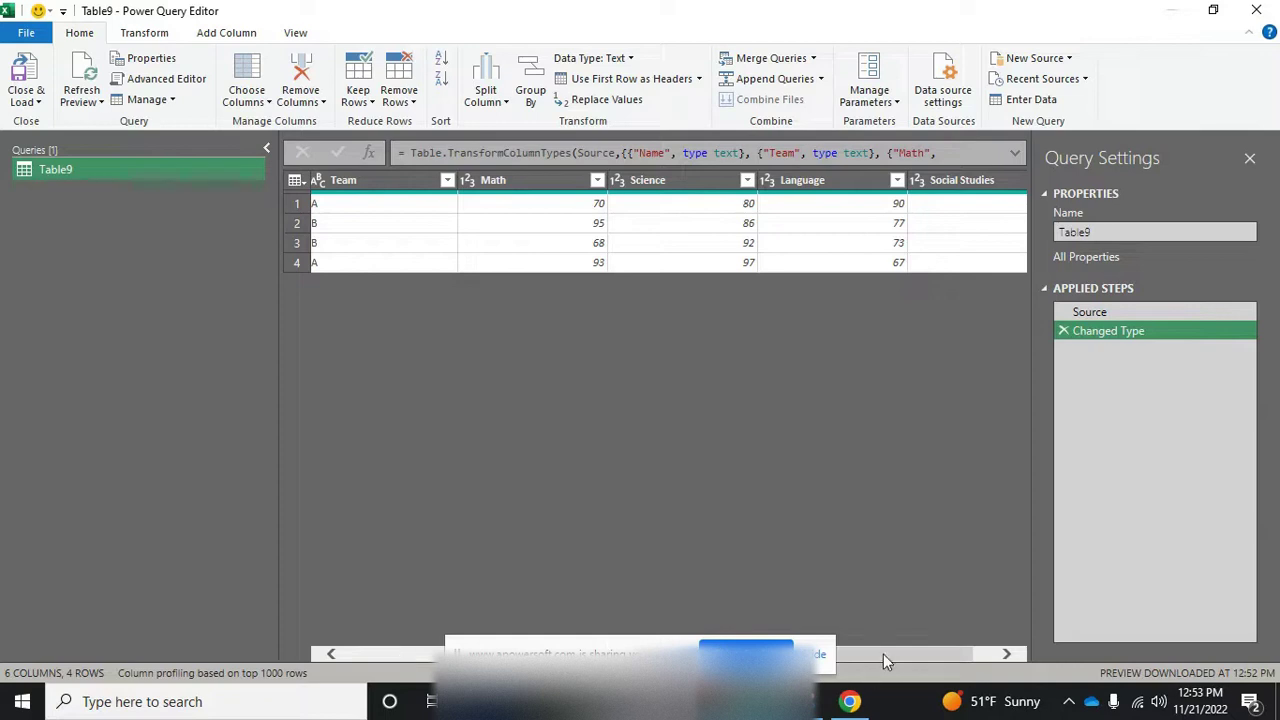
pyautogui.moveTo(883, 654); pyautogui.dragTo(762, 645)
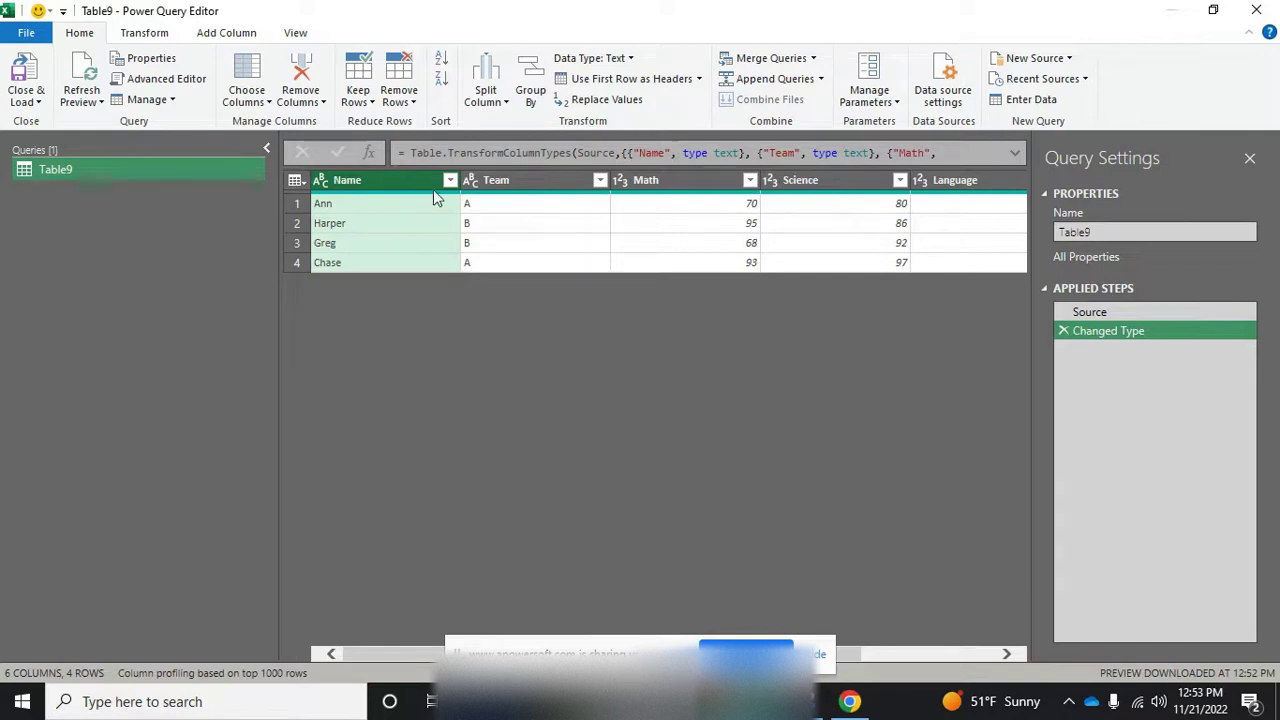
# Step: Unpivot all columns other than Name and Team
pyautogui.keyDown('ctrl'); pyautogui.click(505, 180); pyautogui.keyUp('ctrl')
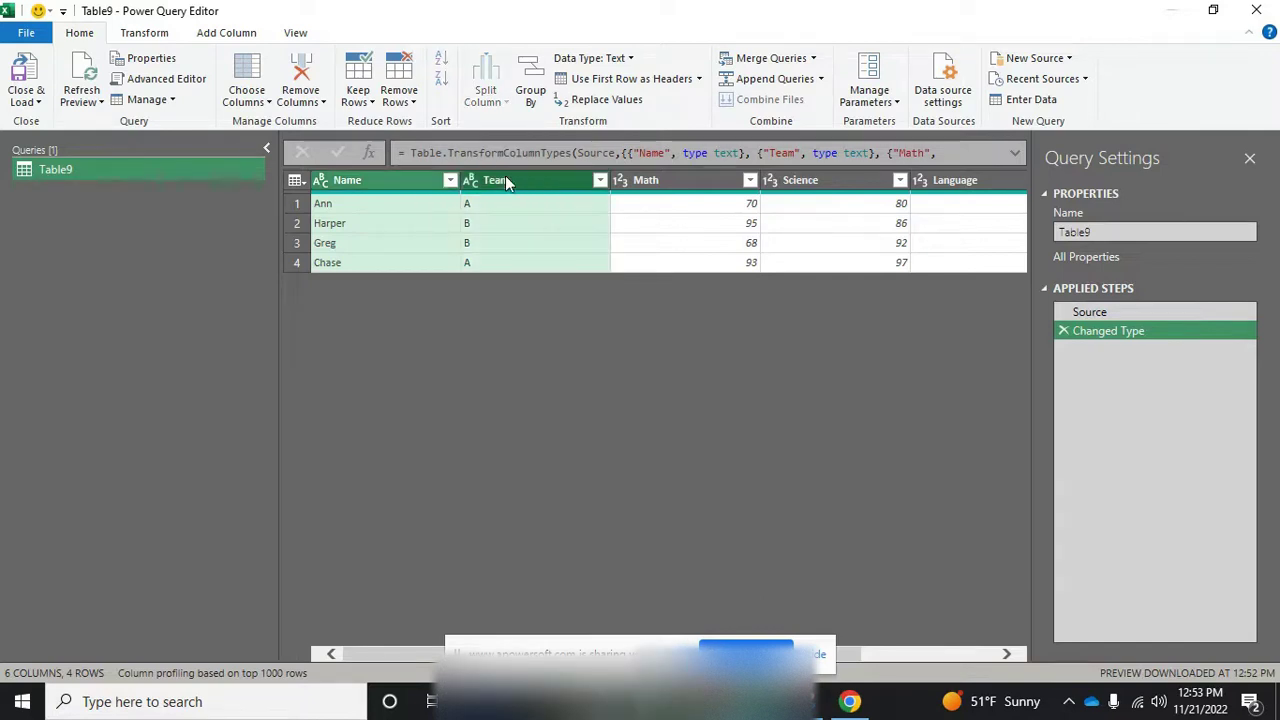
pyautogui.click(390, 184)
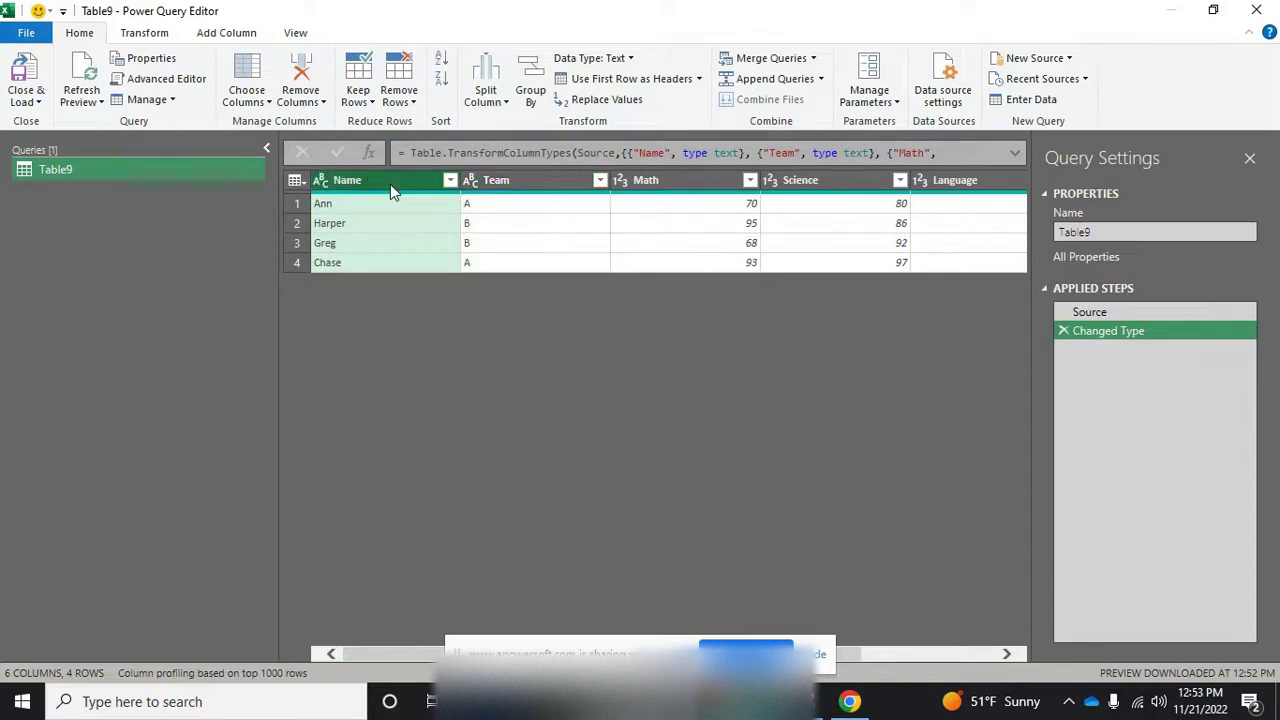
pyautogui.keyDown('ctrl'); pyautogui.click(505, 184); pyautogui.keyUp('ctrl')
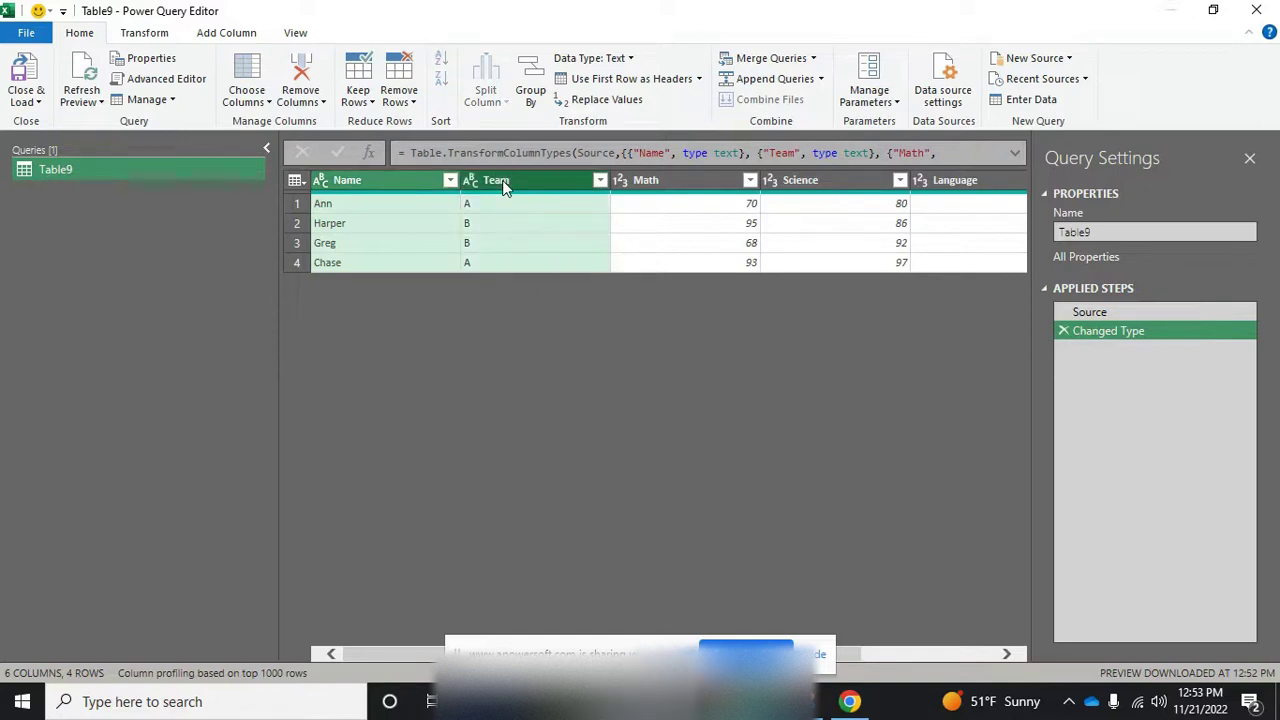
pyautogui.click(148, 35)
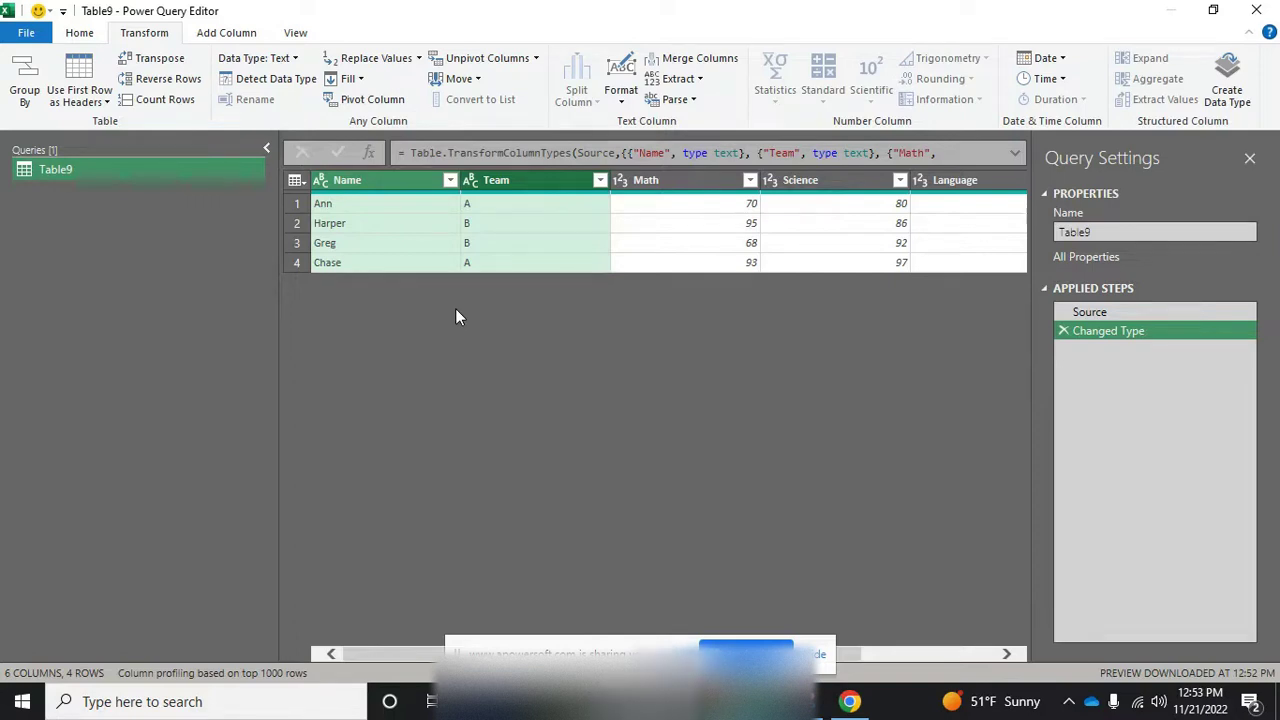
pyautogui.click(535, 60)
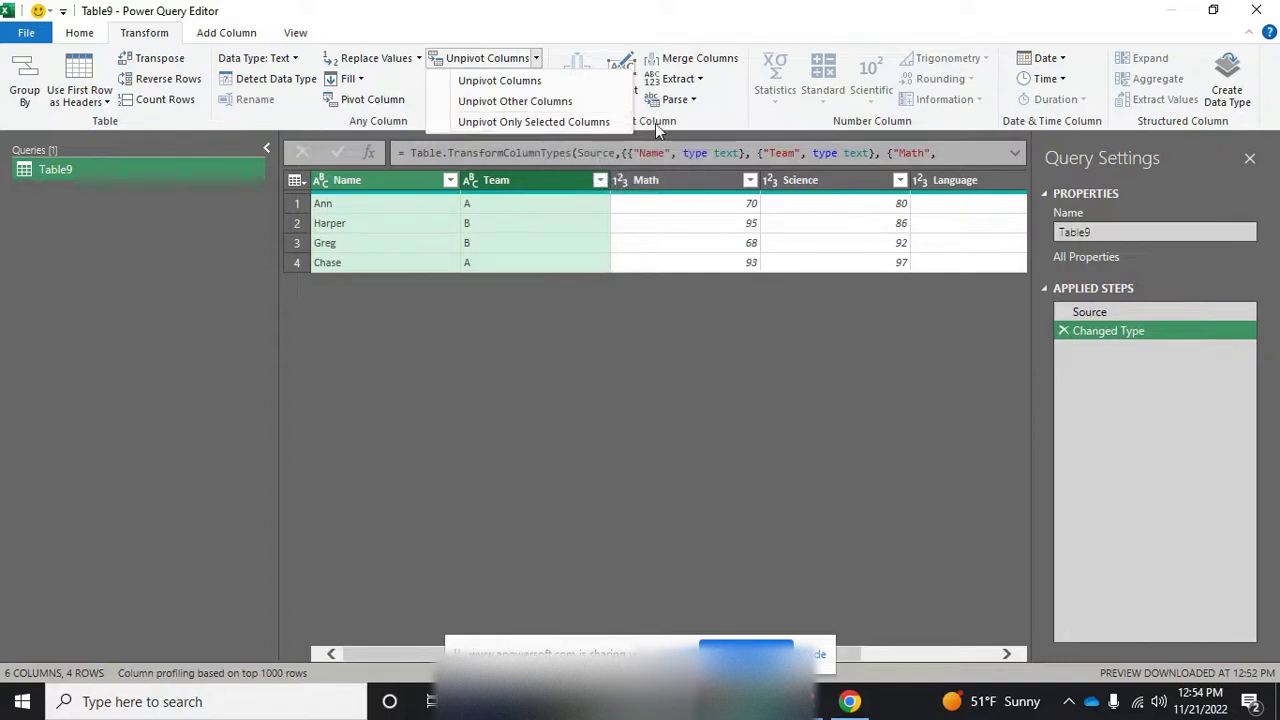
pyautogui.click(578, 108)
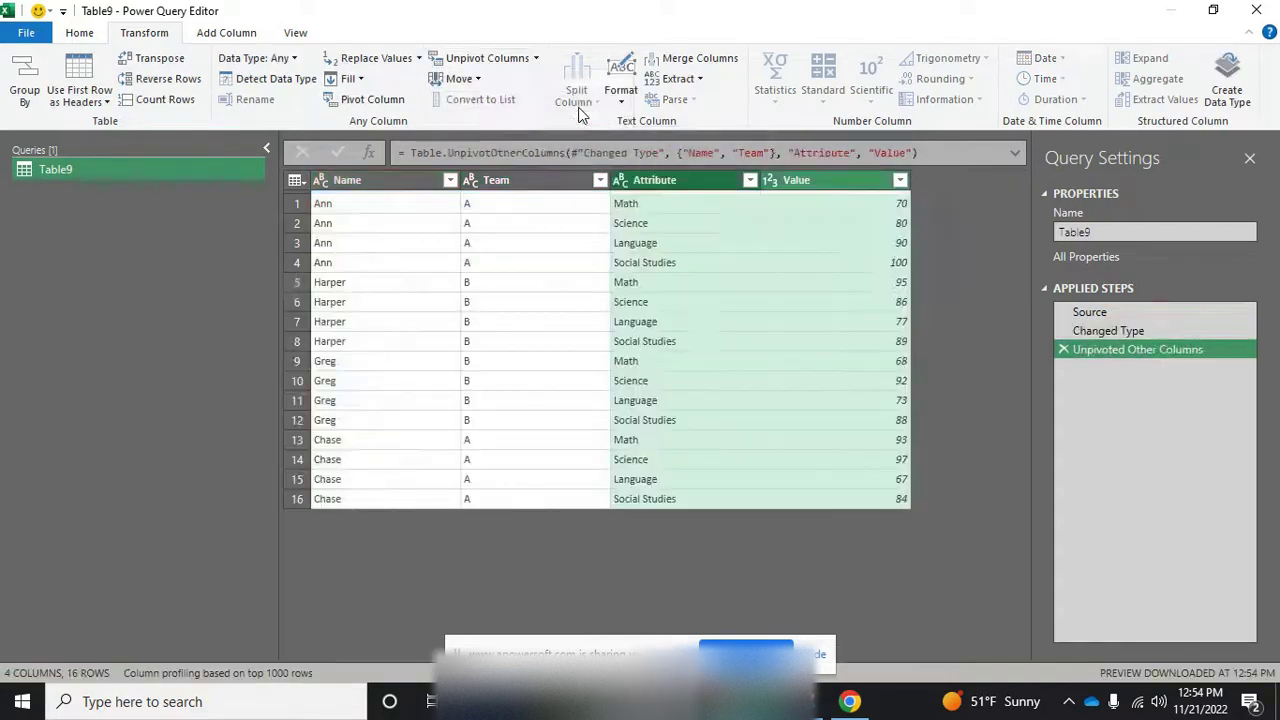
pyautogui.click(757, 368)
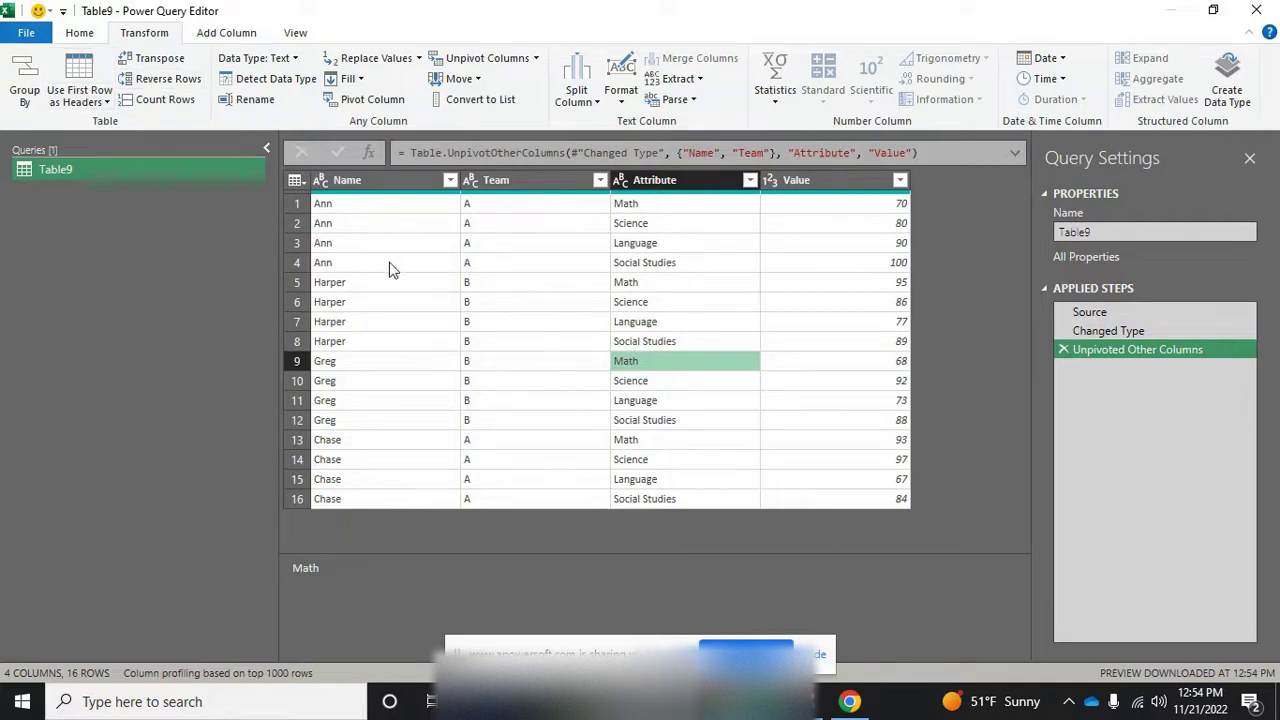
# Step: Close the query editor and load the unpivoted query as a connection only
pyautogui.click(79, 34)
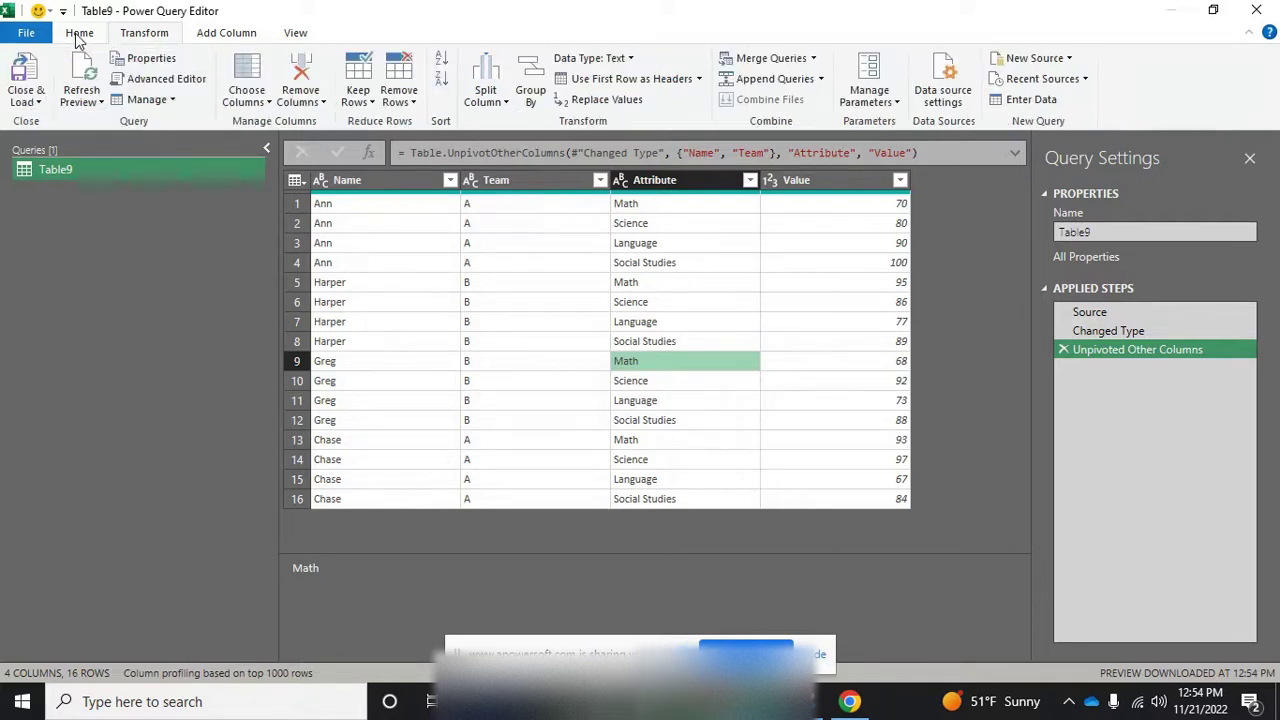
pyautogui.click(30, 114)
pyautogui.click(57, 142)
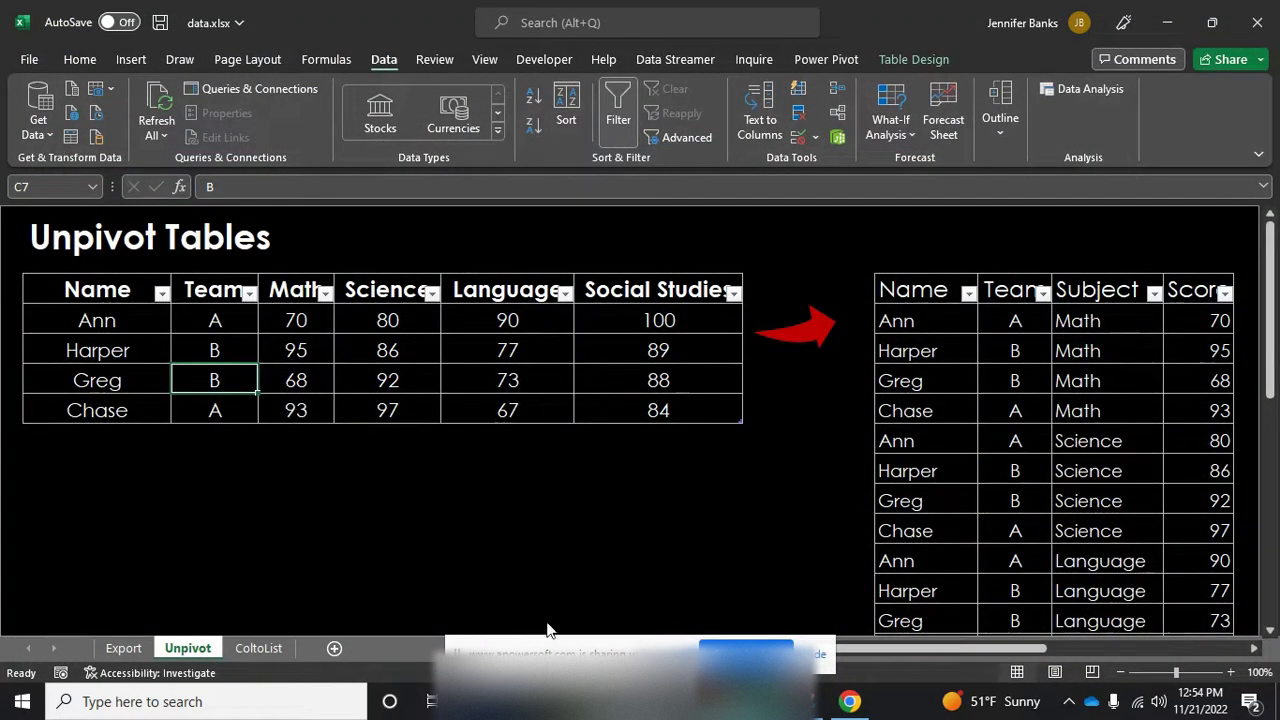
pyautogui.moveTo(540, 648); pyautogui.dragTo(197, 638)
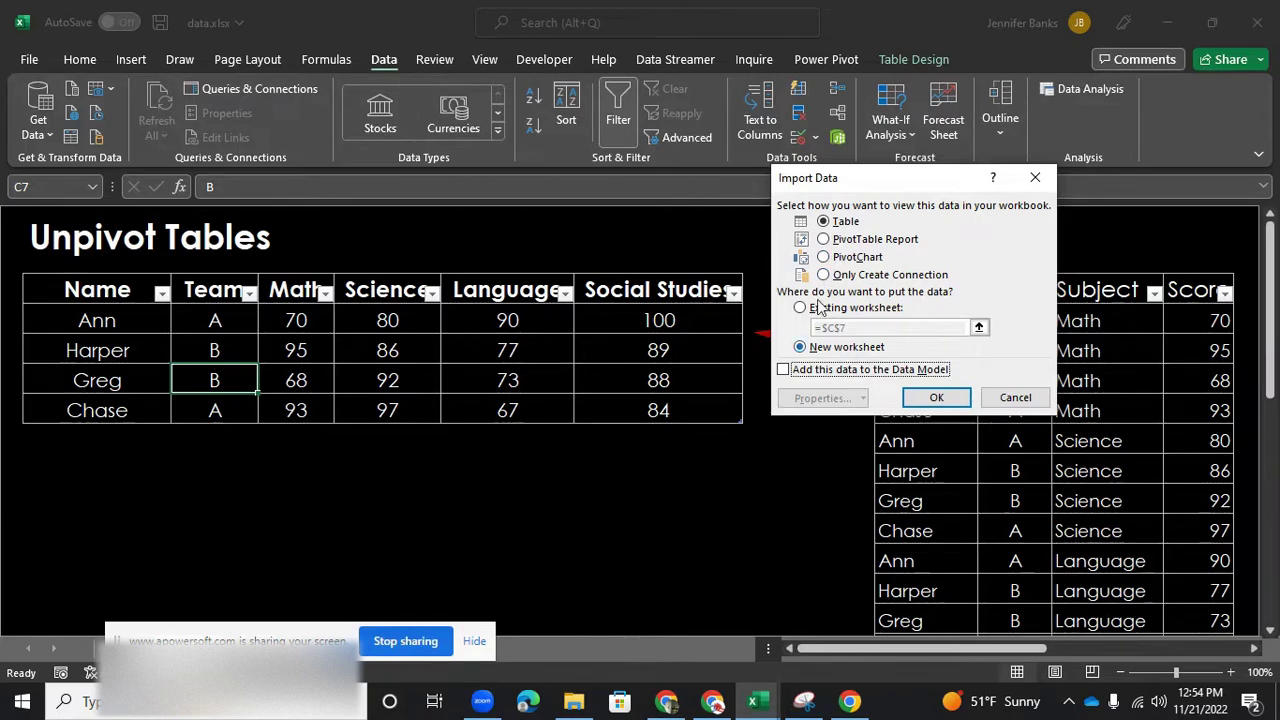
pyautogui.click(836, 276)
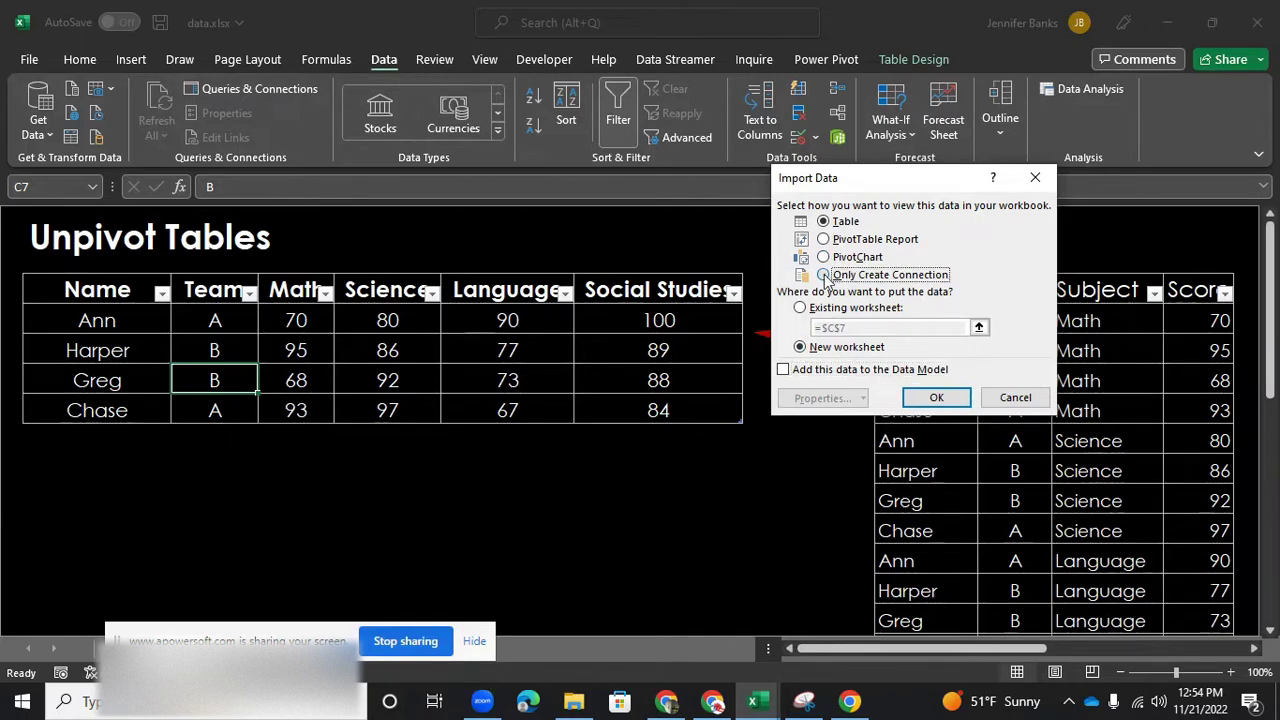
pyautogui.click(926, 400)
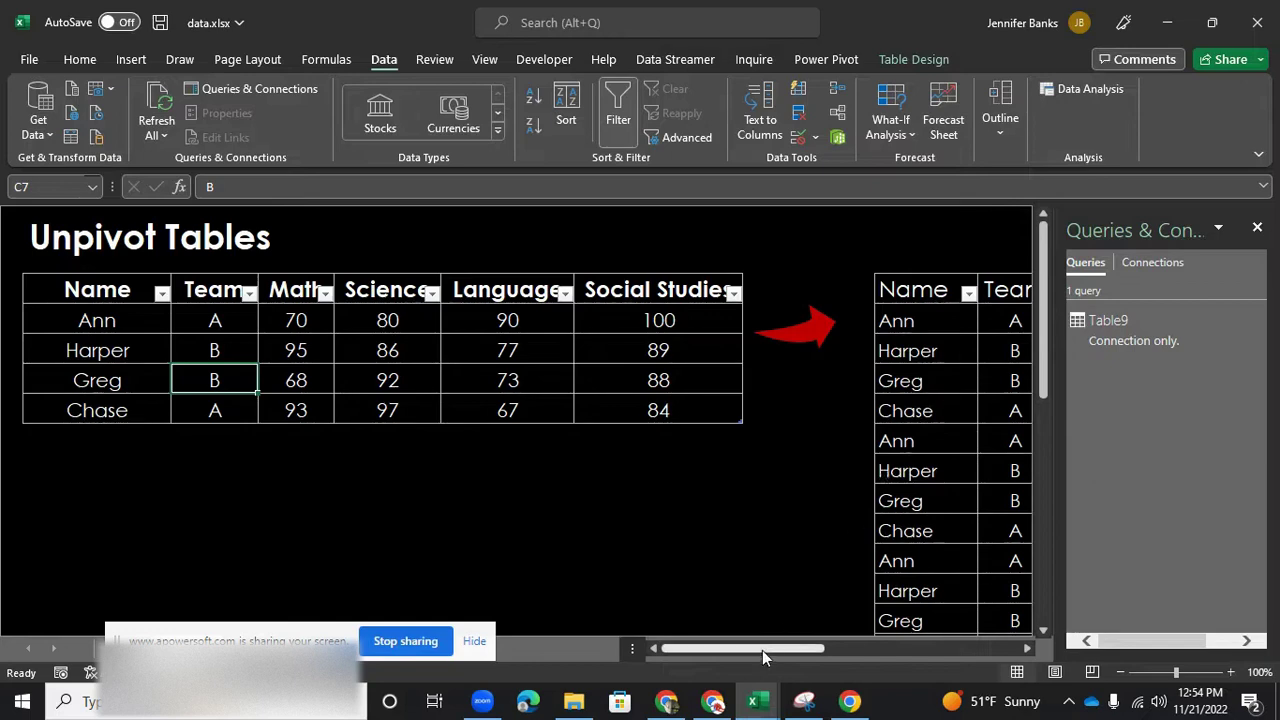
# Step: Load the Table9 query as a table into the existing worksheet at cell N4 and close the queries pane
pyautogui.moveTo(762, 650); pyautogui.dragTo(862, 648)
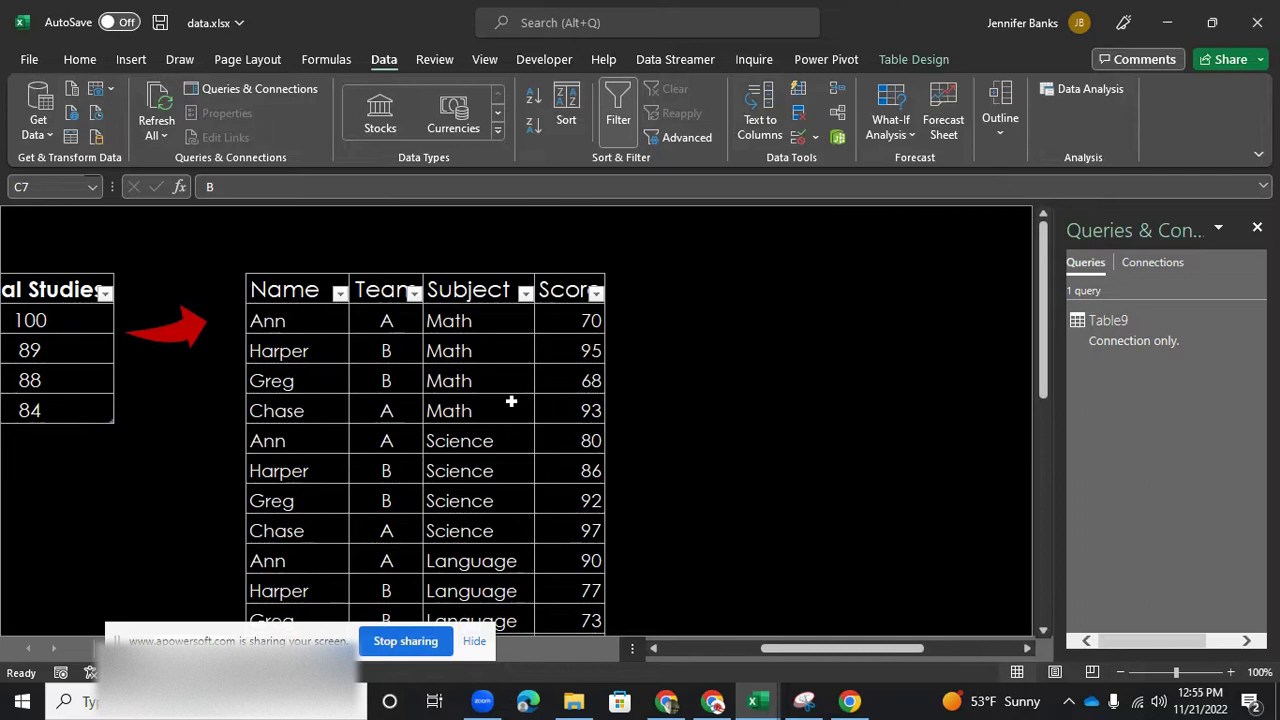
pyautogui.click(667, 282)
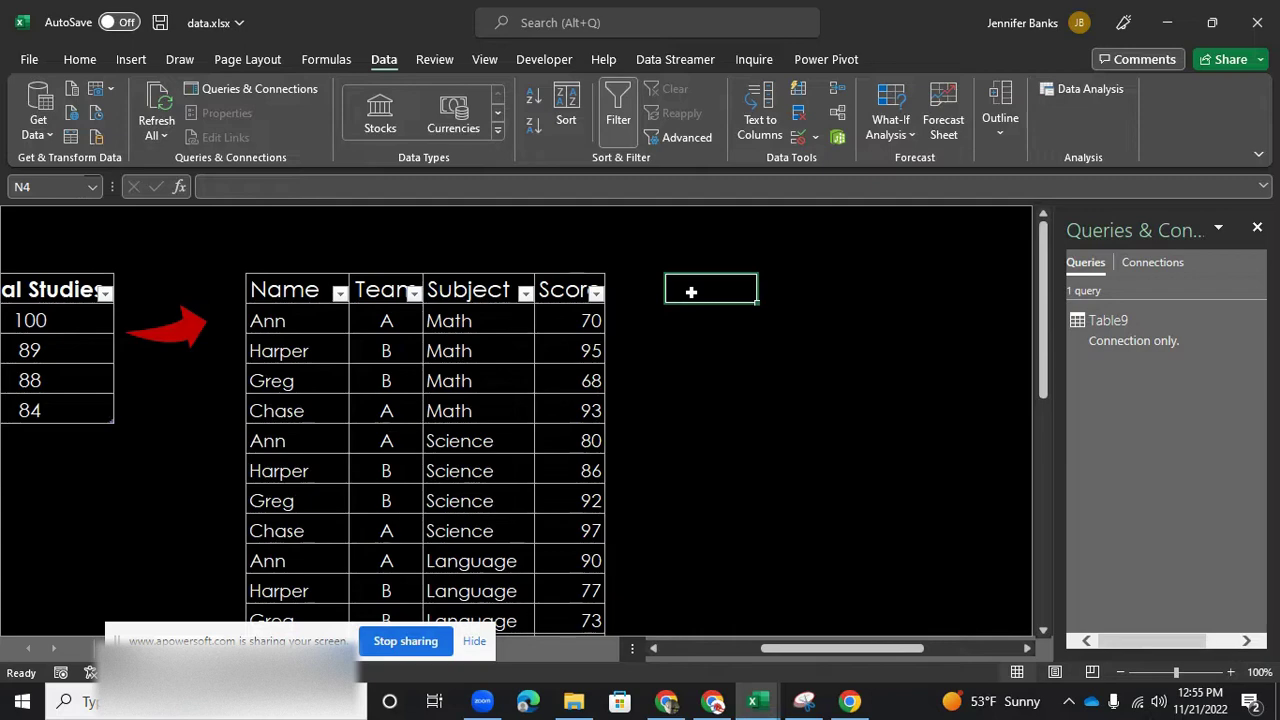
pyautogui.moveTo(1098, 332)
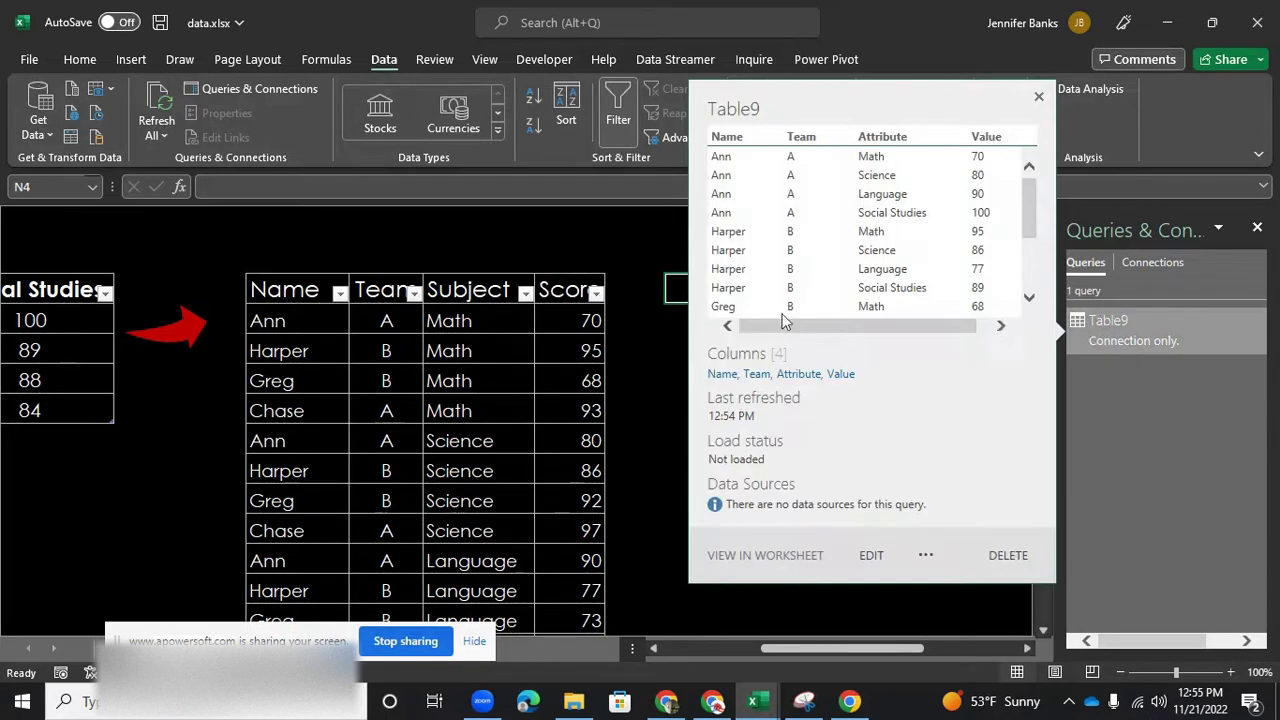
pyautogui.click(1127, 327)
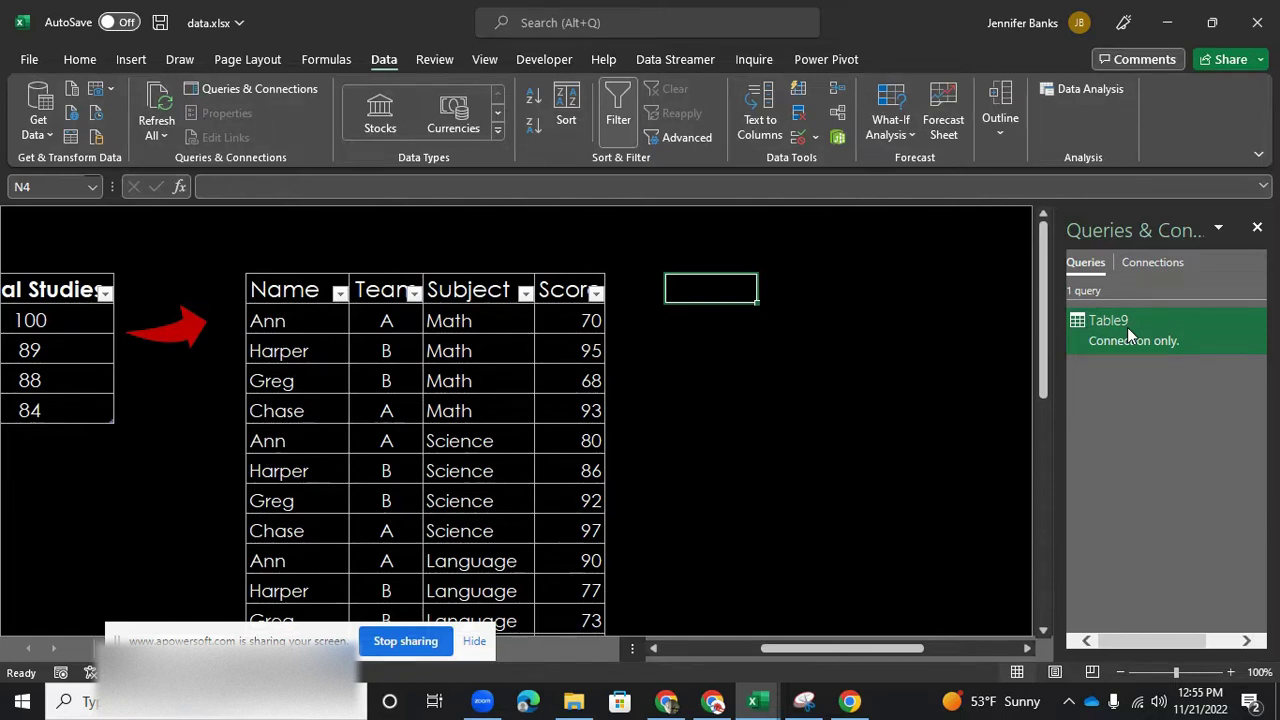
pyautogui.rightClick(1127, 327)
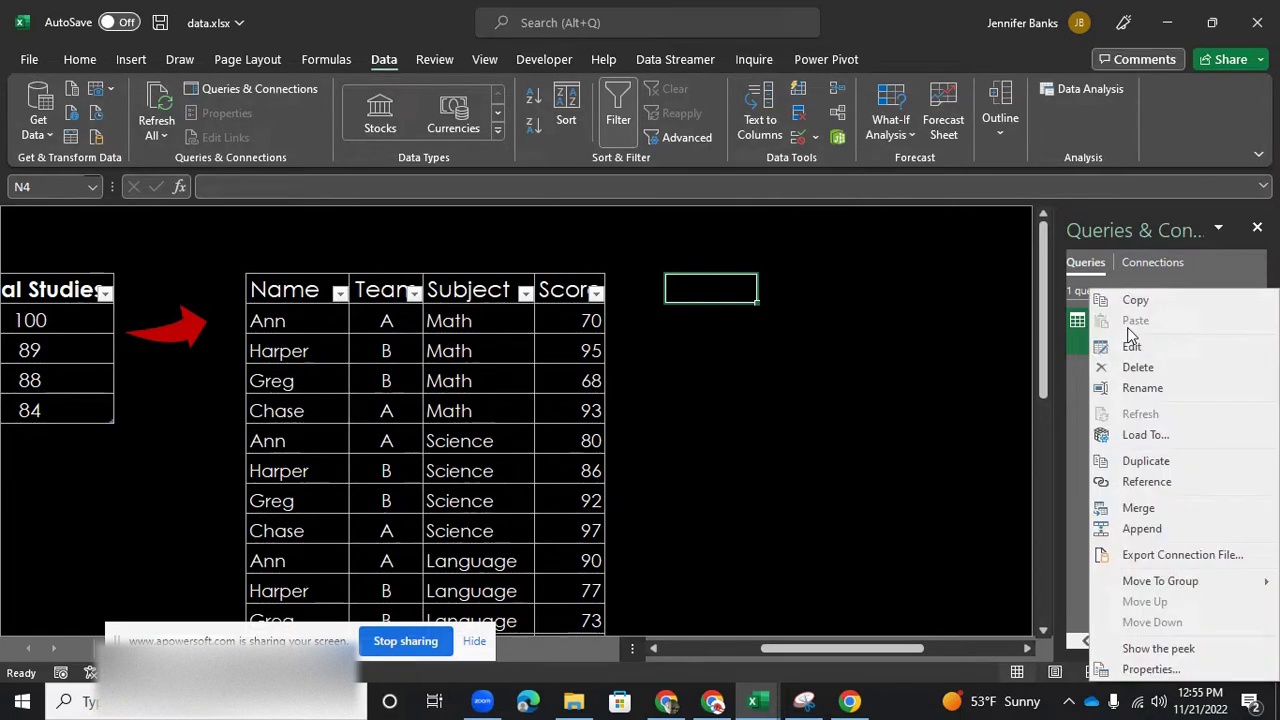
pyautogui.click(1158, 437)
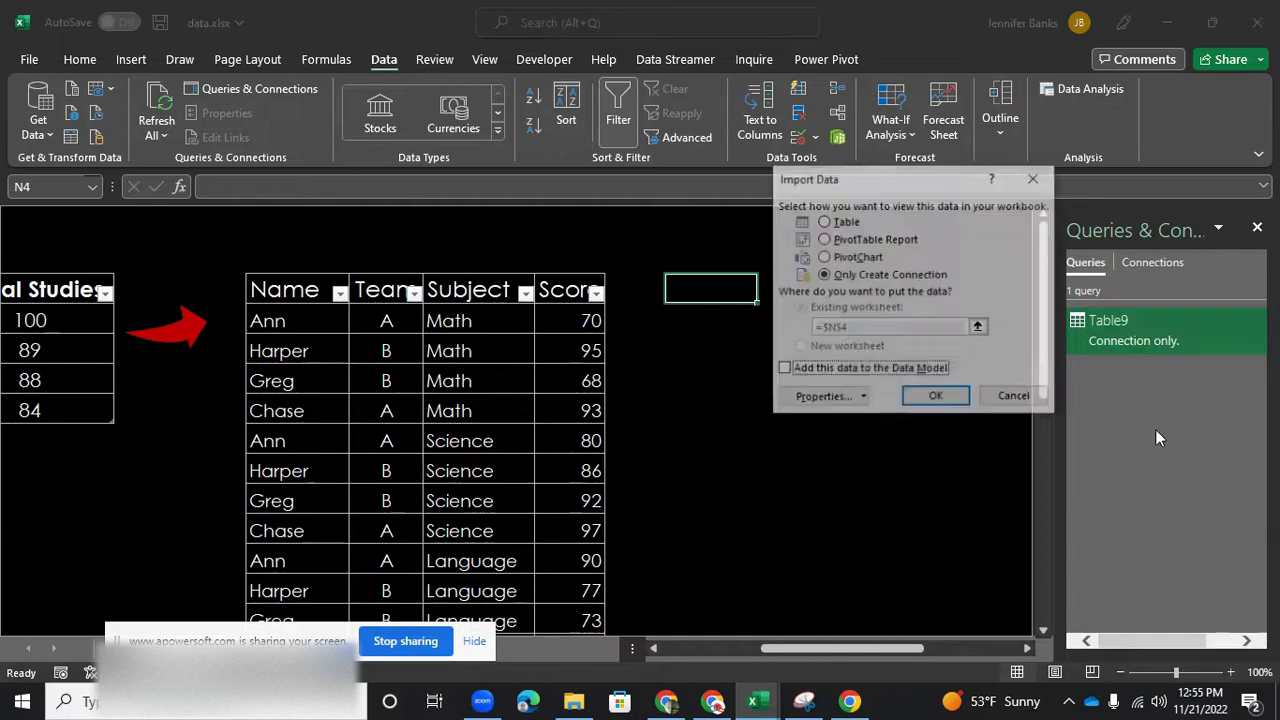
pyautogui.click(834, 226)
pyautogui.click(906, 397)
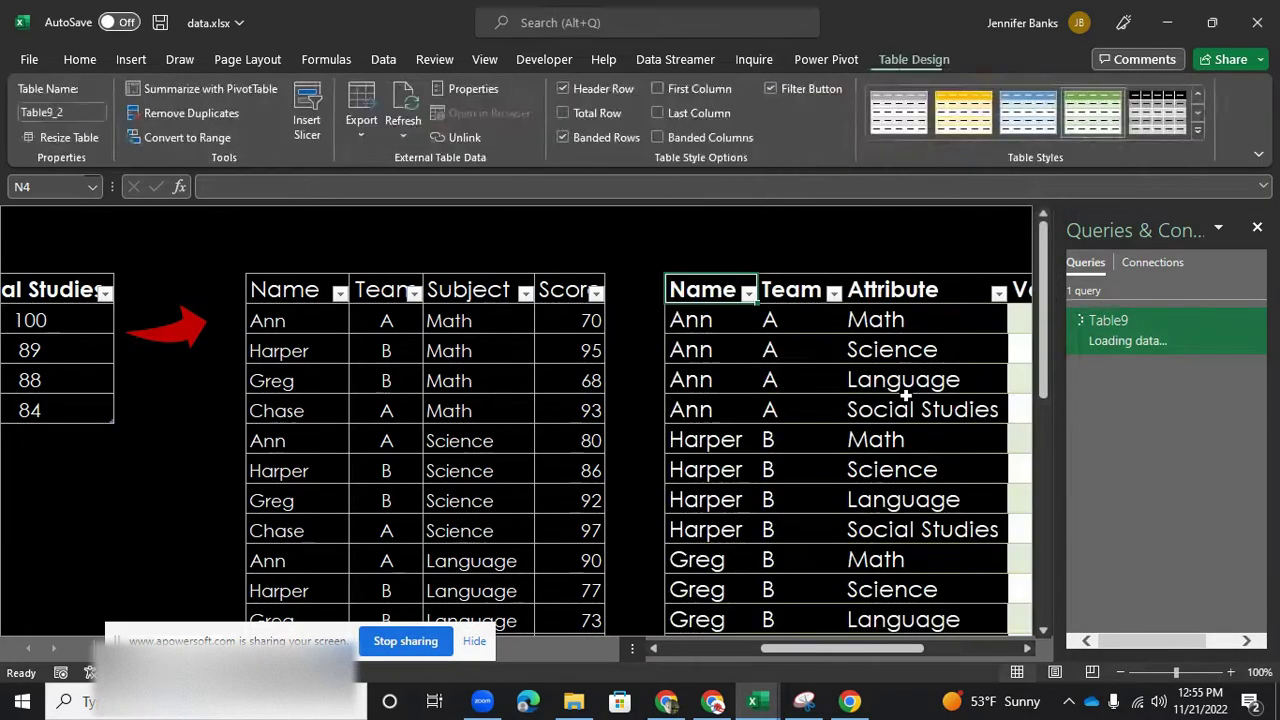
pyautogui.click(1257, 228)
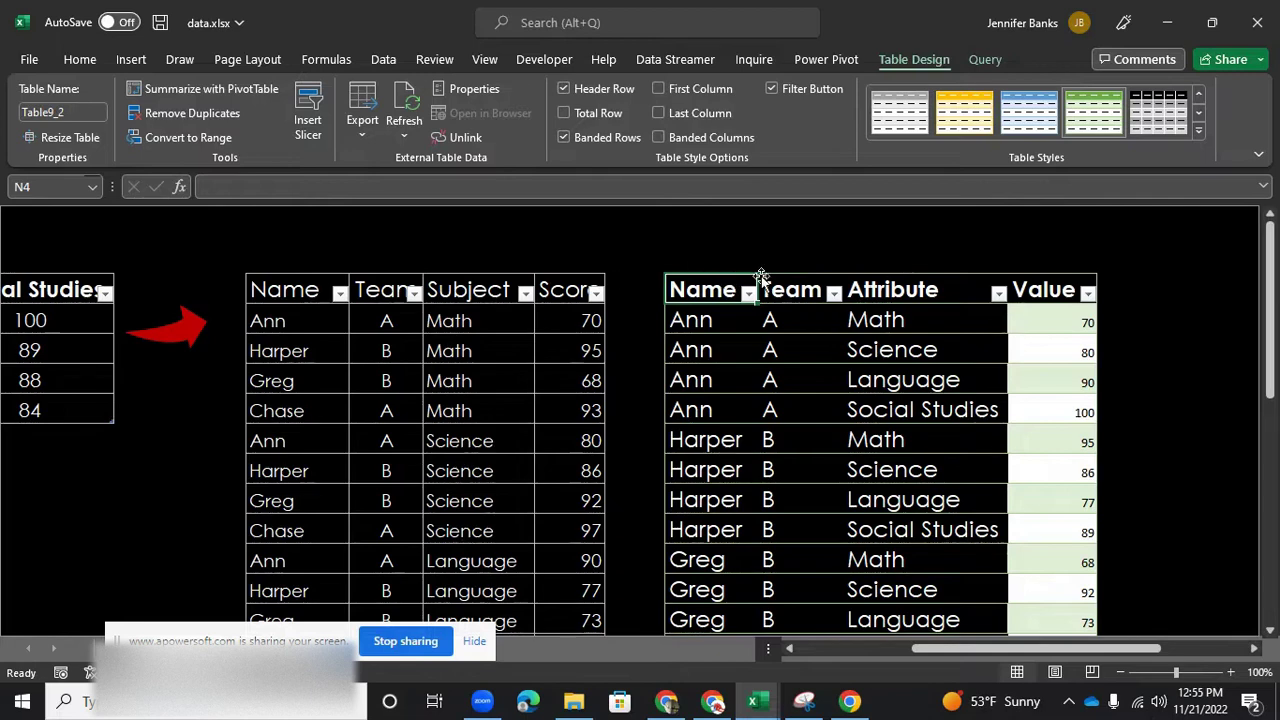
# Step: Rename the Attribute header of the new table to Subject
pyautogui.click(921, 290)
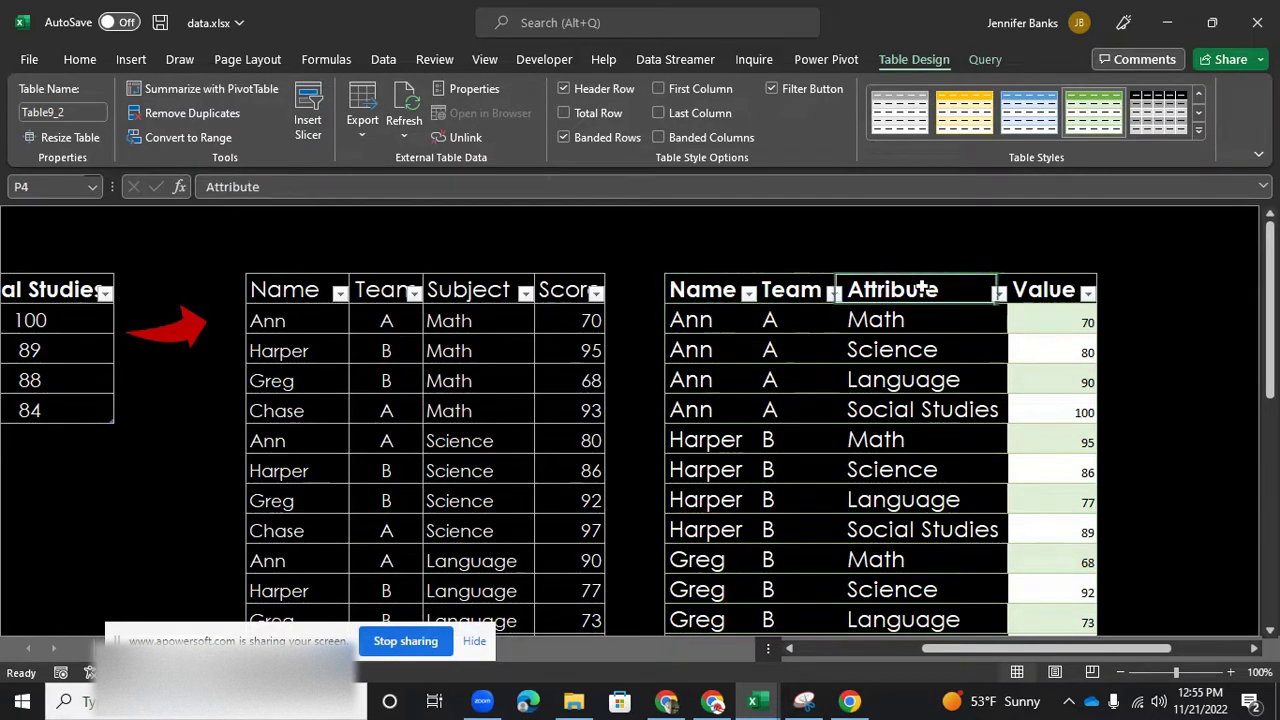
pyautogui.doubleClick(950, 290)
pyautogui.moveTo(950, 290); pyautogui.dragTo(810, 283)
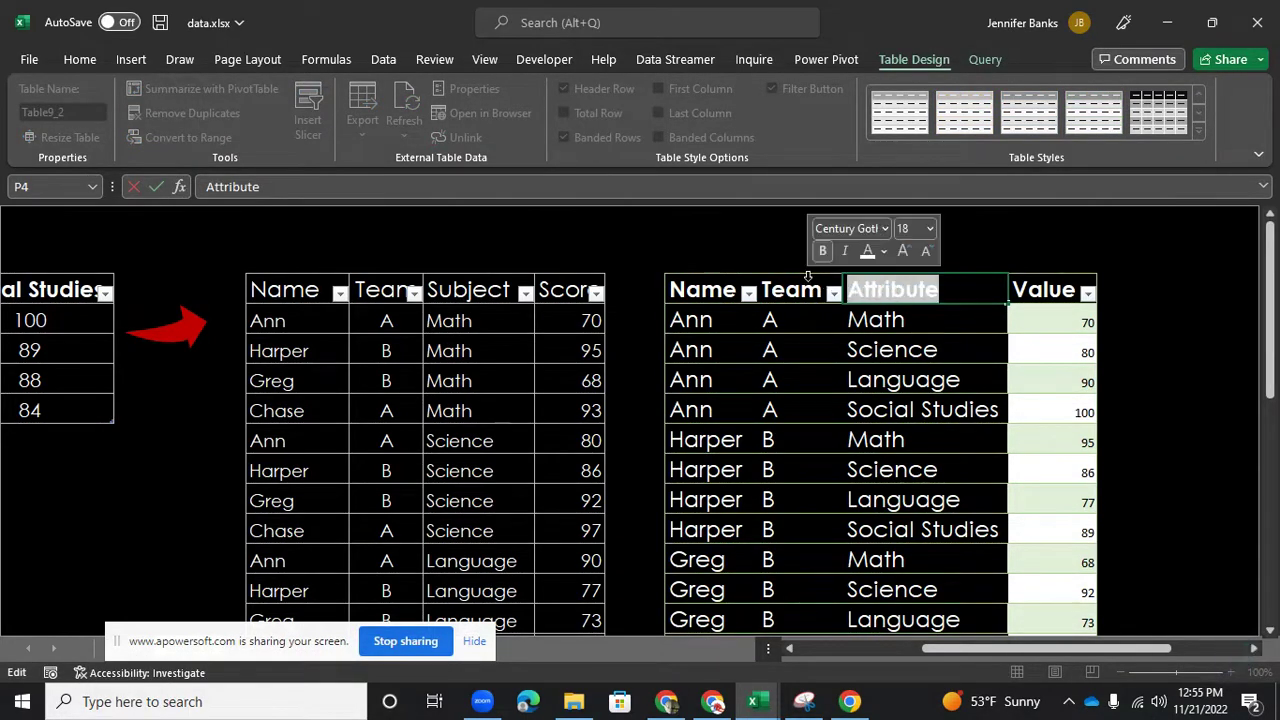
pyautogui.write('S')
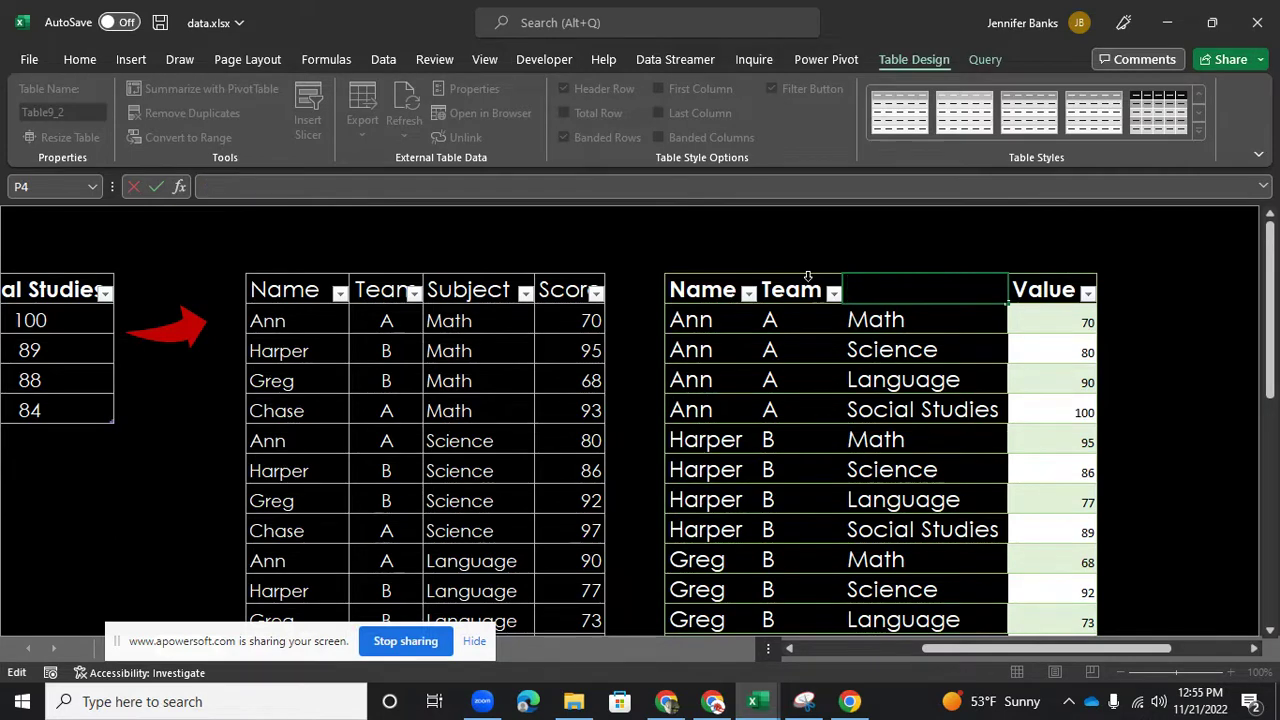
pyautogui.write('ubject')
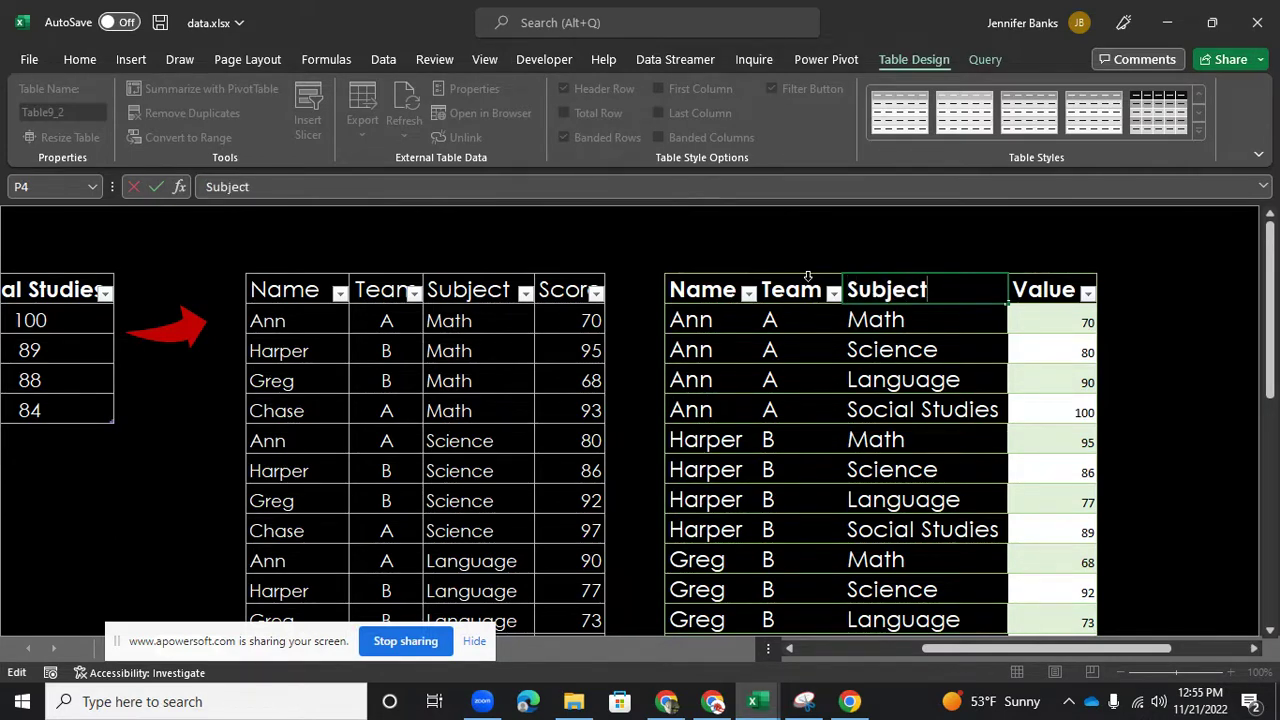
# Step: Rename the Value header of the new table to Score
pyautogui.click(1033, 288)
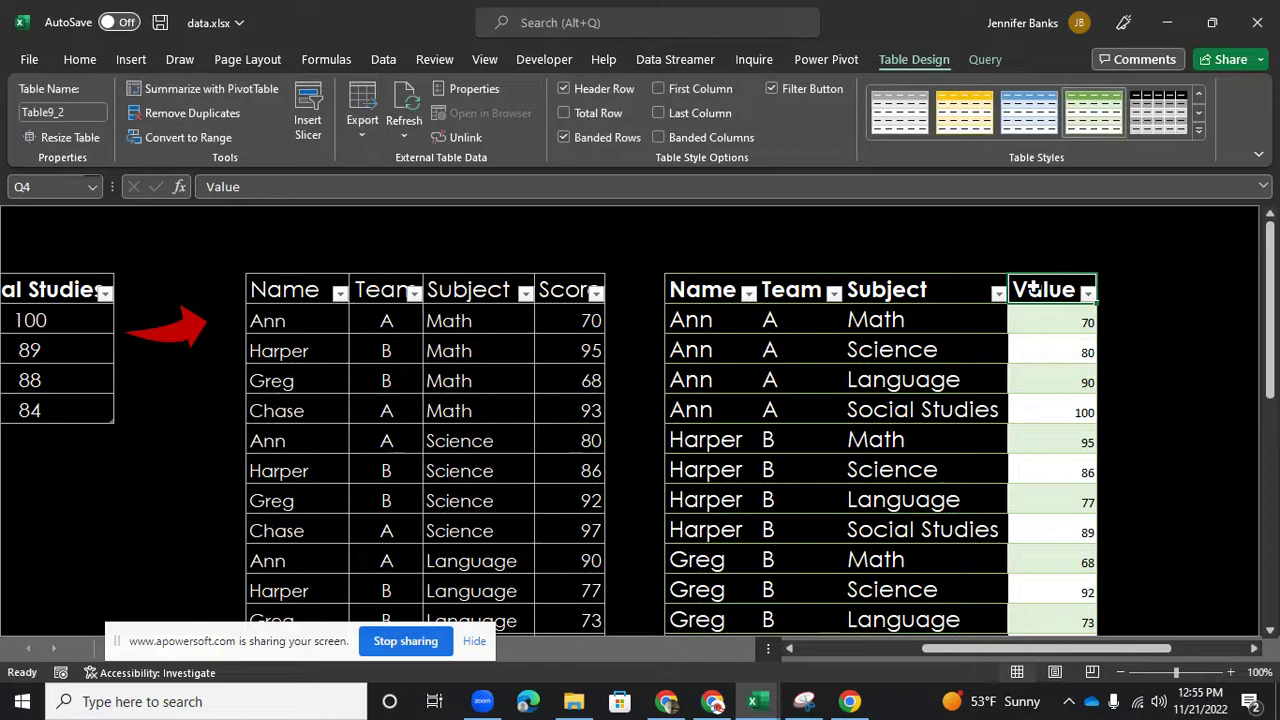
pyautogui.doubleClick(1033, 288)
pyautogui.moveTo(1075, 289); pyautogui.dragTo(1016, 290)
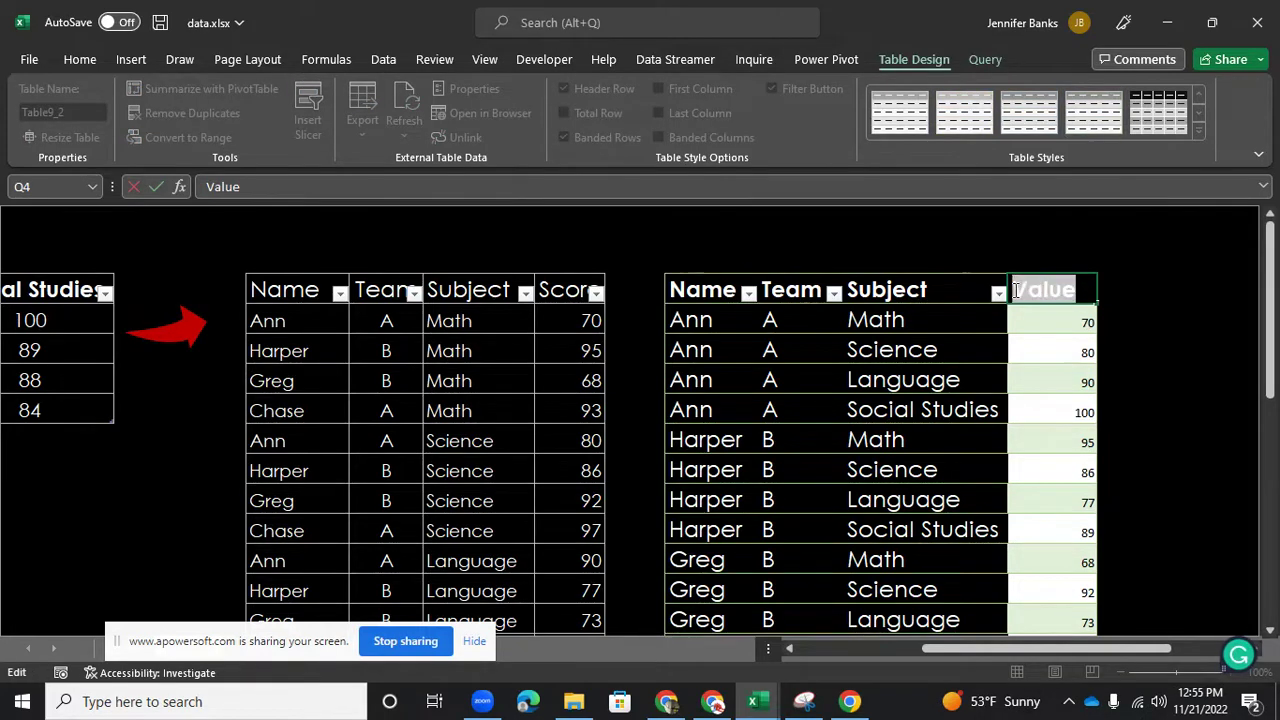
pyautogui.write('Score')
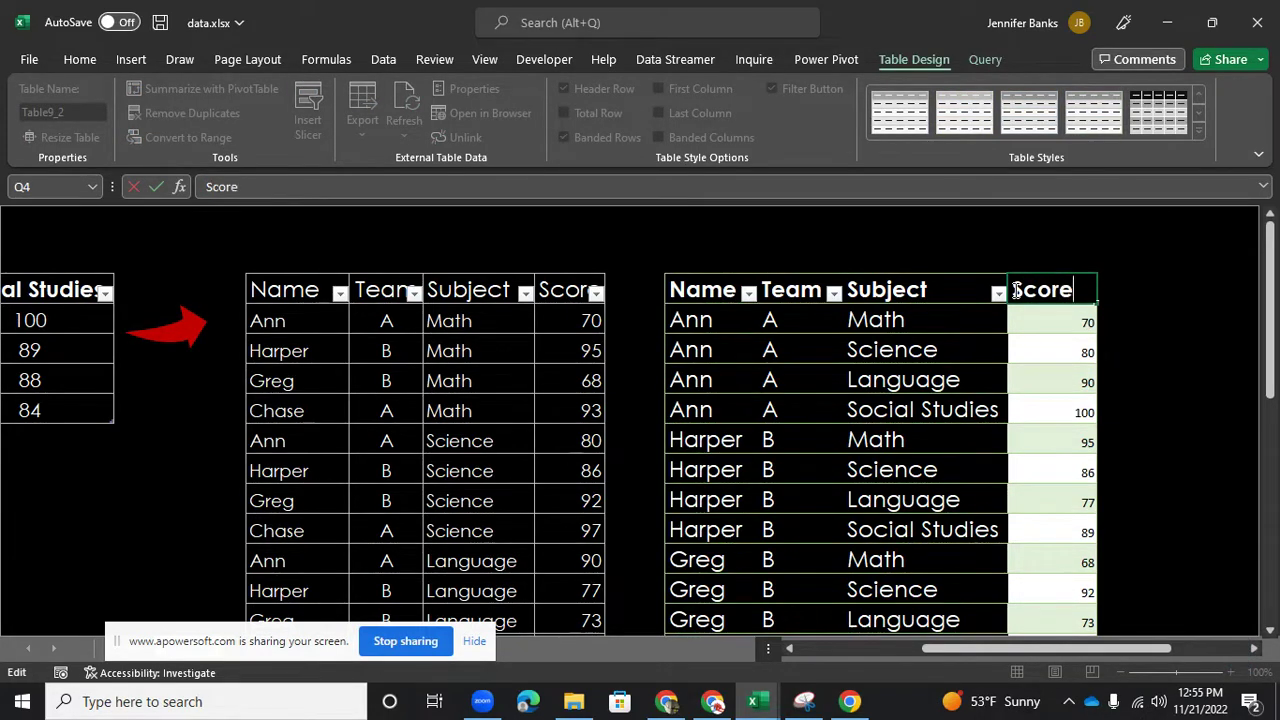
# Step: Commit the Score header entry in the newly loaded table
pyautogui.click(987, 243)
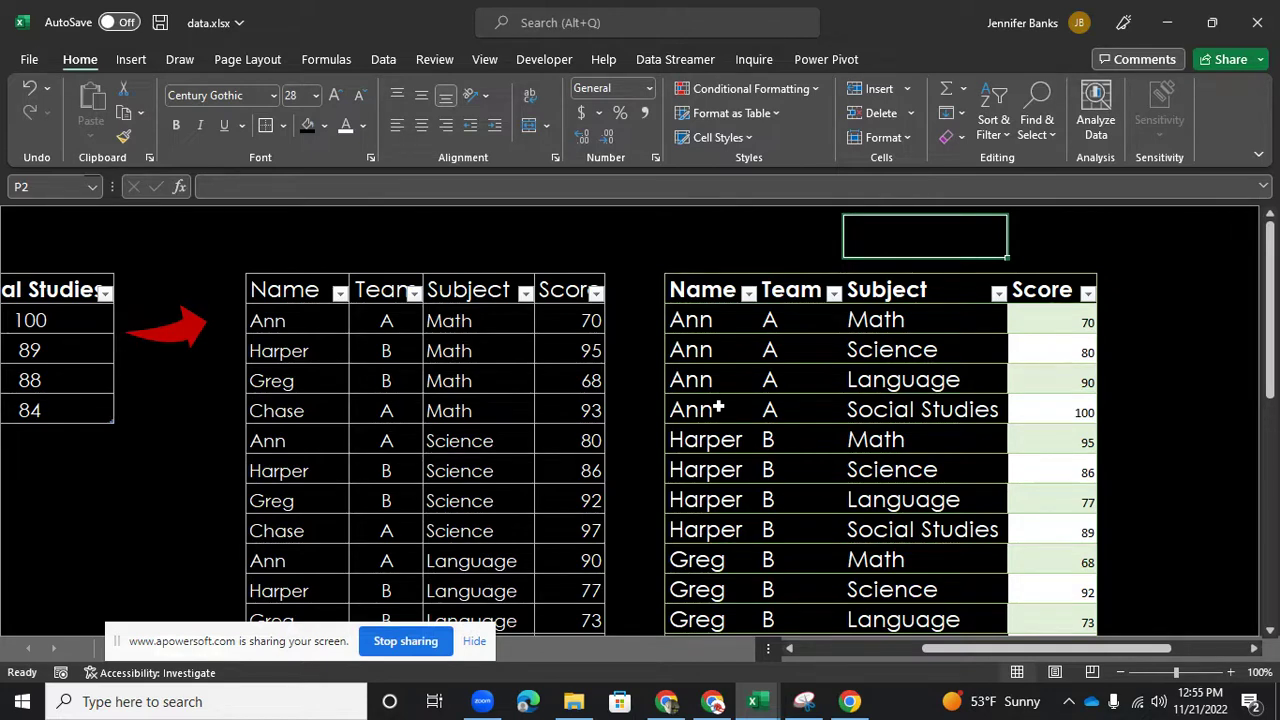
# Step: Toggle the filter off and on again for the Name, Team, Subject and Score headers of the comparison table beside the arrow
pyautogui.click(297, 291)
pyautogui.hotkey('shift', 'Right')
pyautogui.hotkey('shift', 'Right')
pyautogui.hotkey('shift', 'Right')
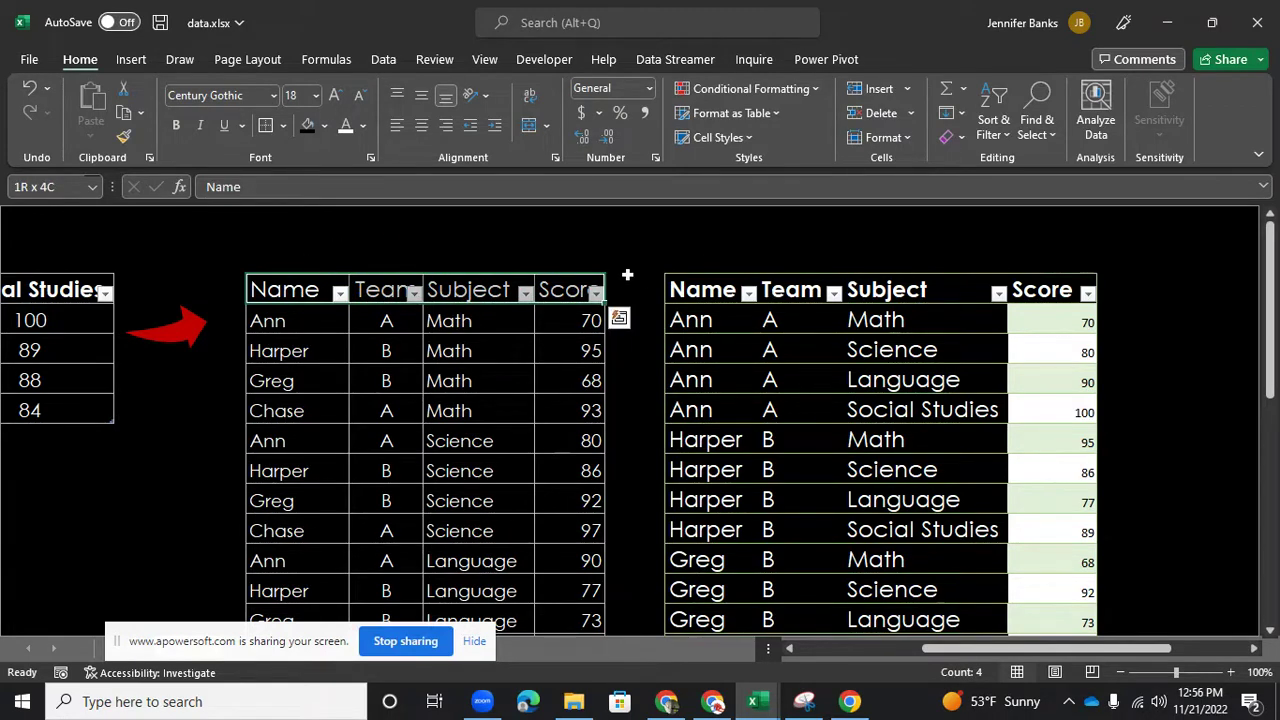
pyautogui.click(995, 135)
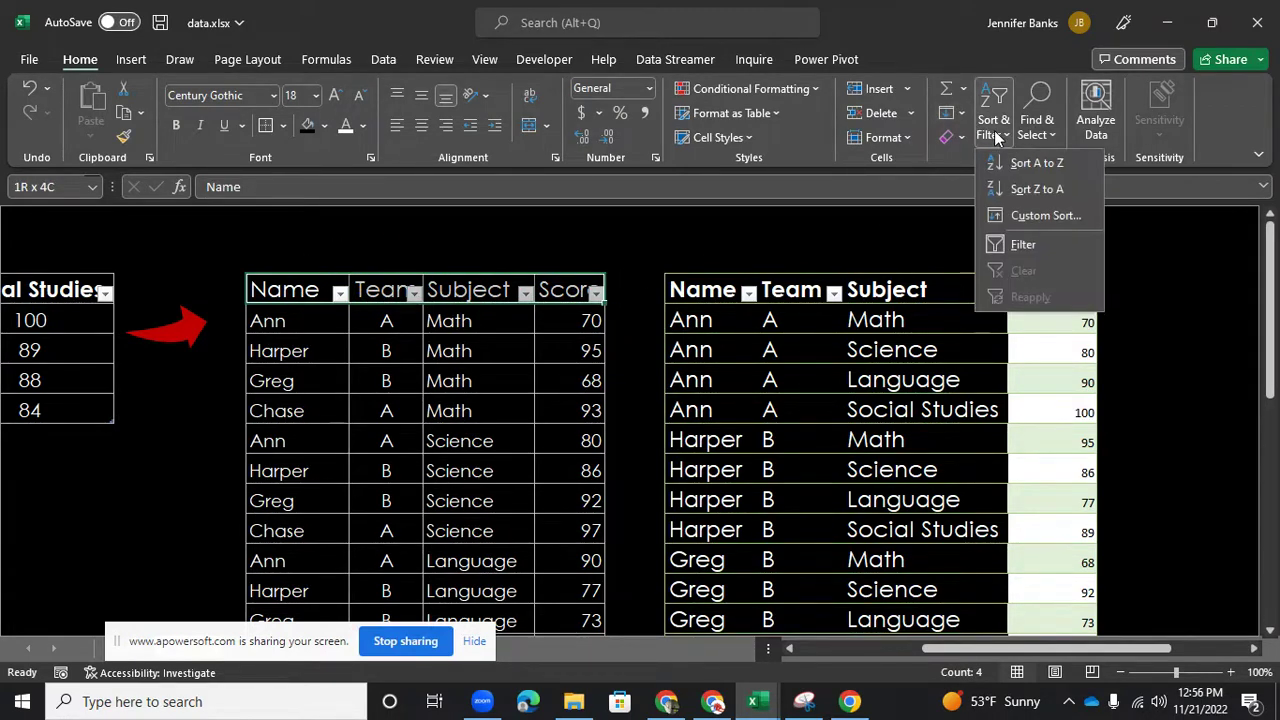
pyautogui.click(1022, 244)
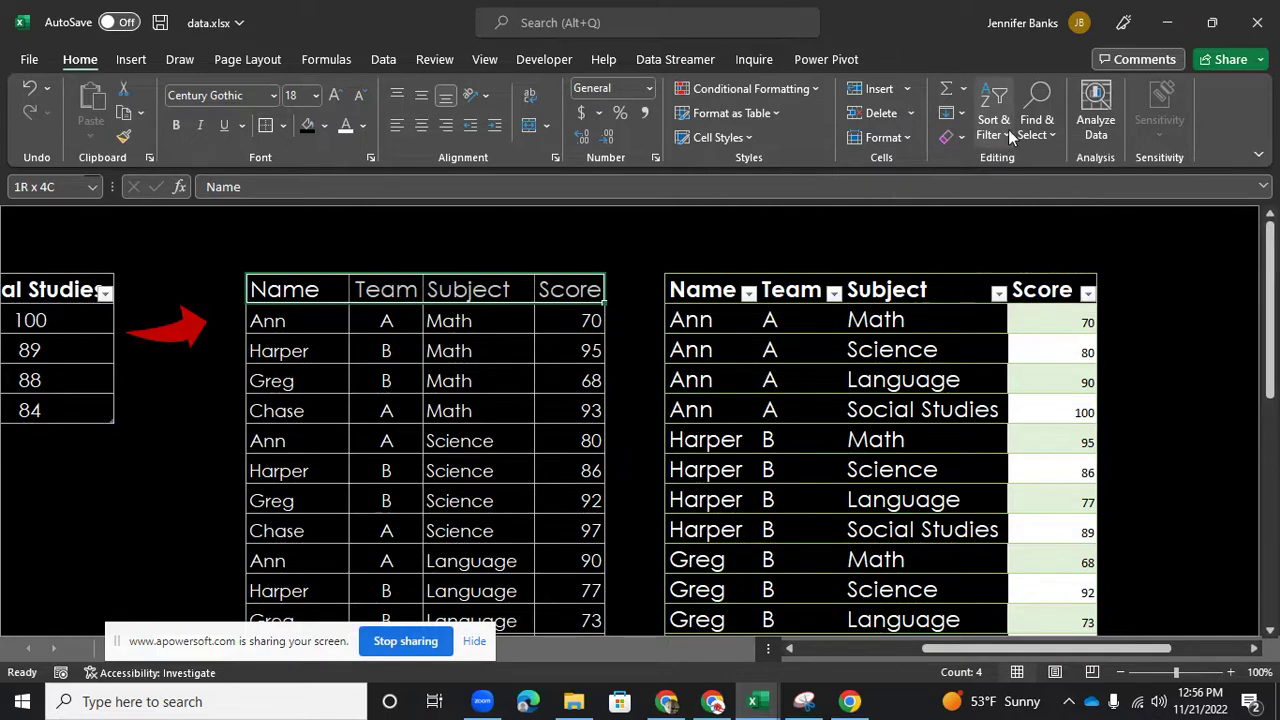
pyautogui.click(1020, 240)
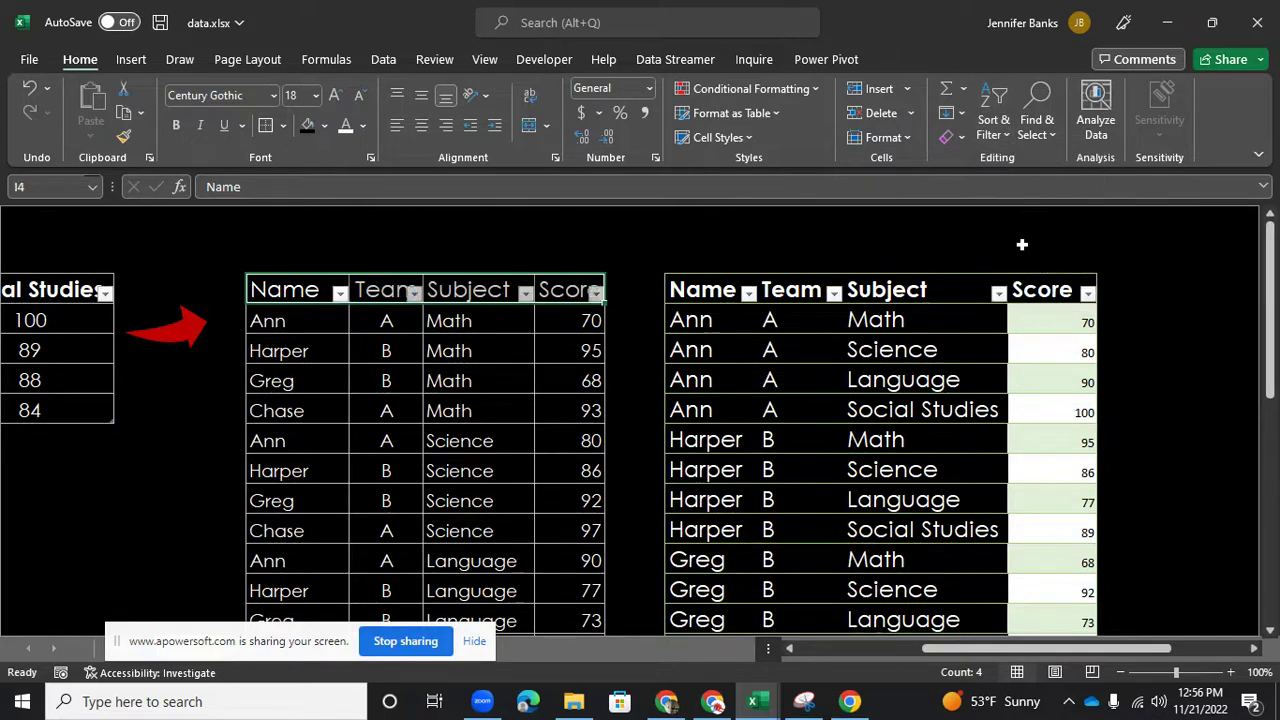
# Step: Sort the comparison table beside the arrow by its Name column from A to Z
pyautogui.click(340, 295)
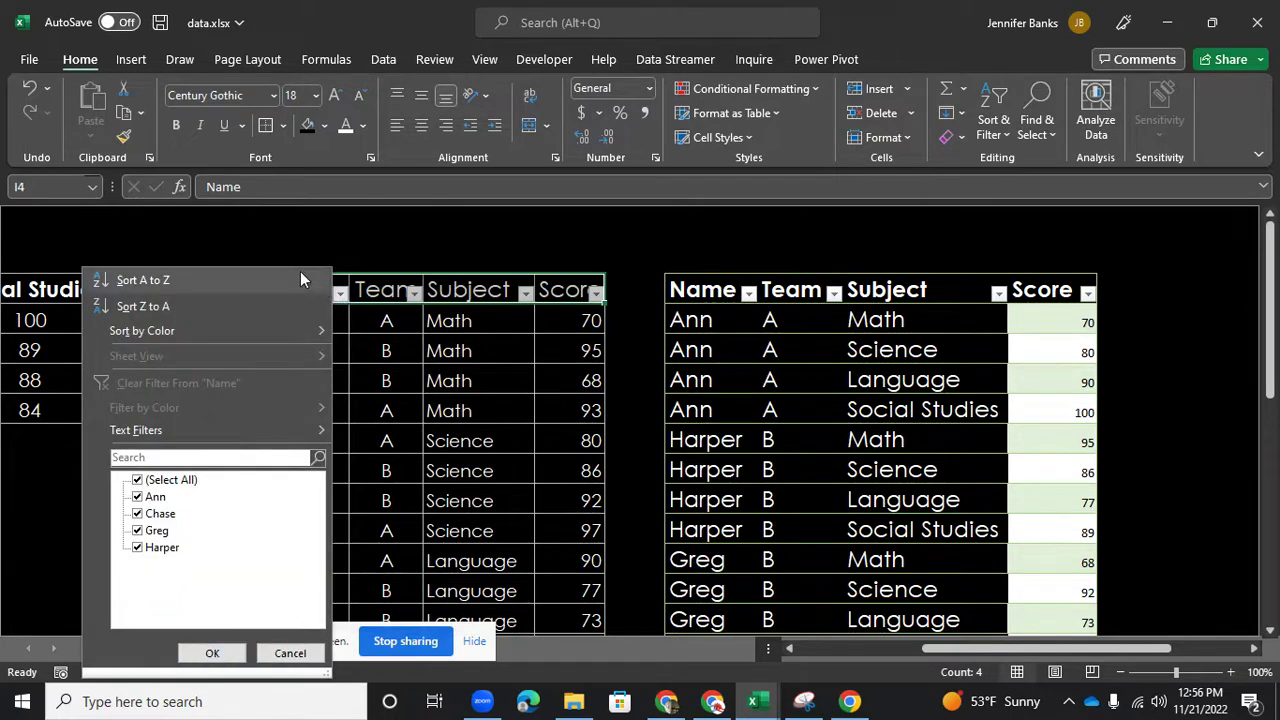
pyautogui.click(300, 280)
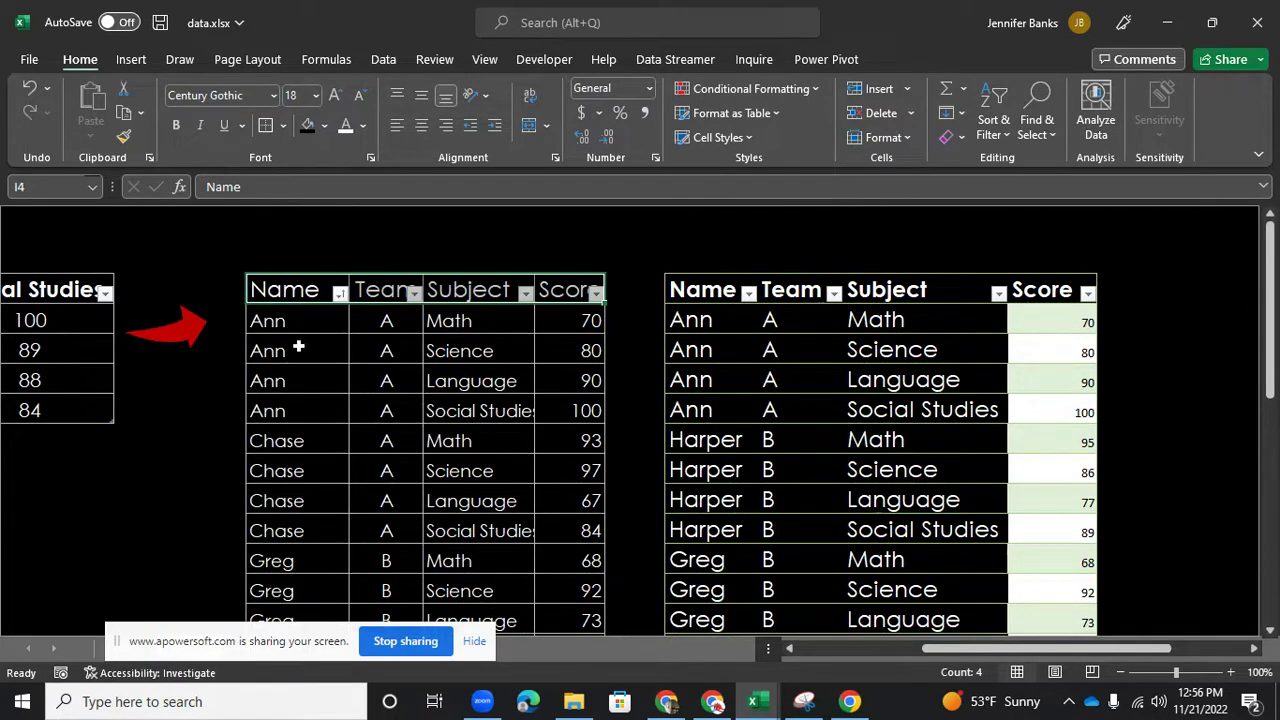